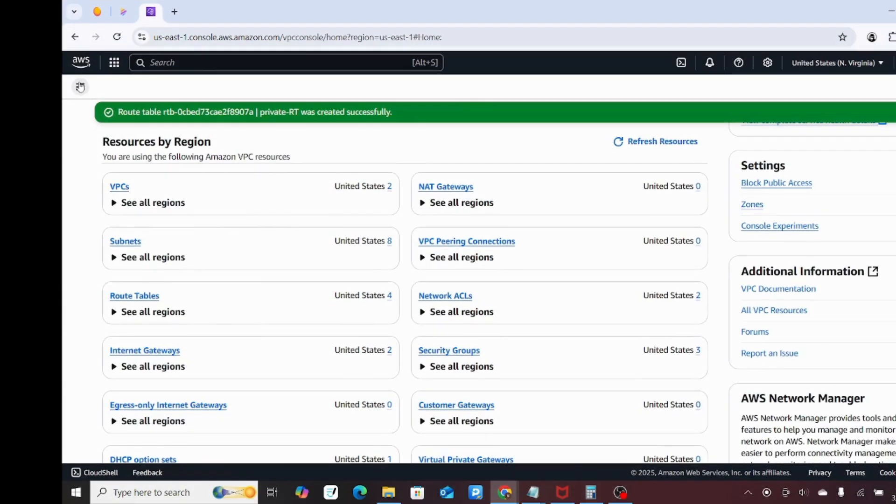
- Go to the EC2 service, show its running instances, and start launching a new instance
click(80, 61)
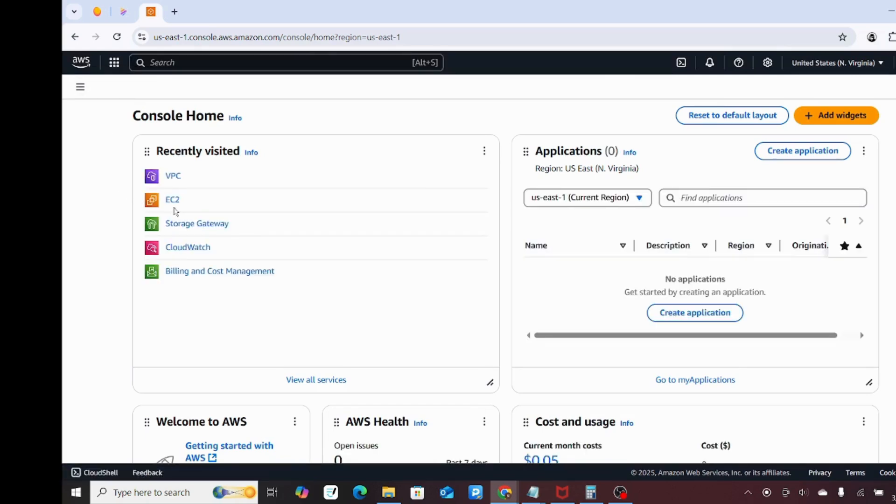
click(173, 201)
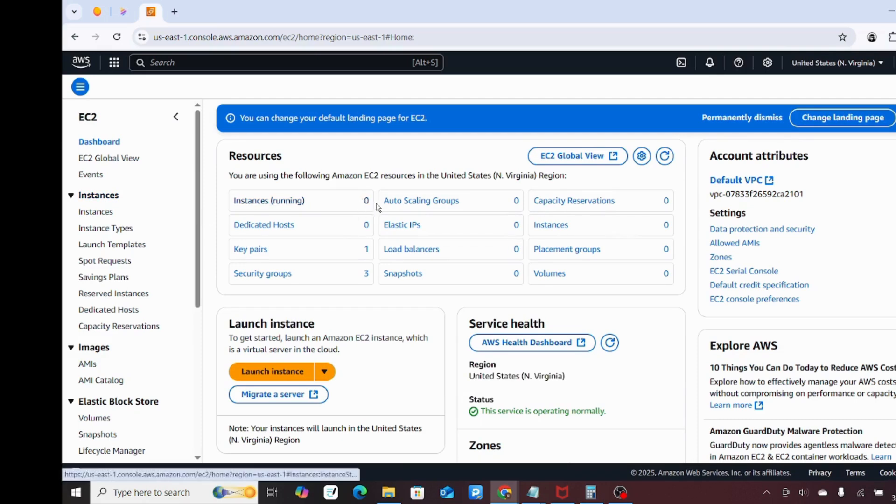
click(279, 205)
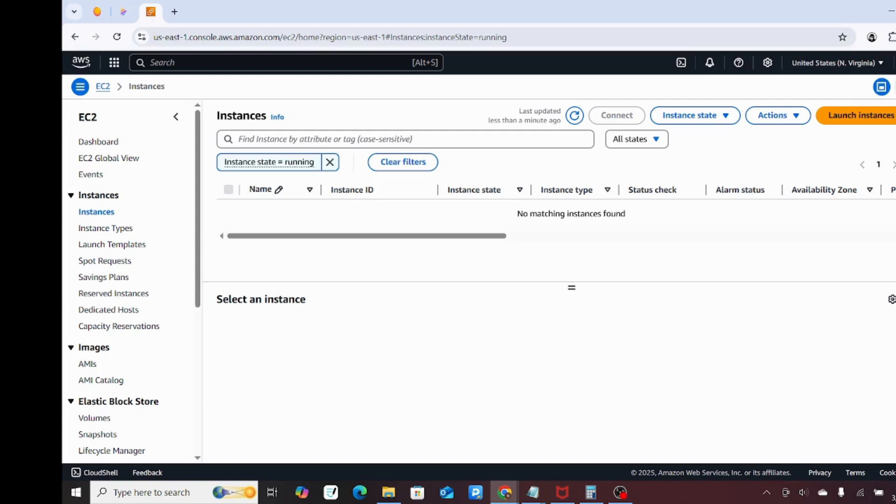
click(867, 113)
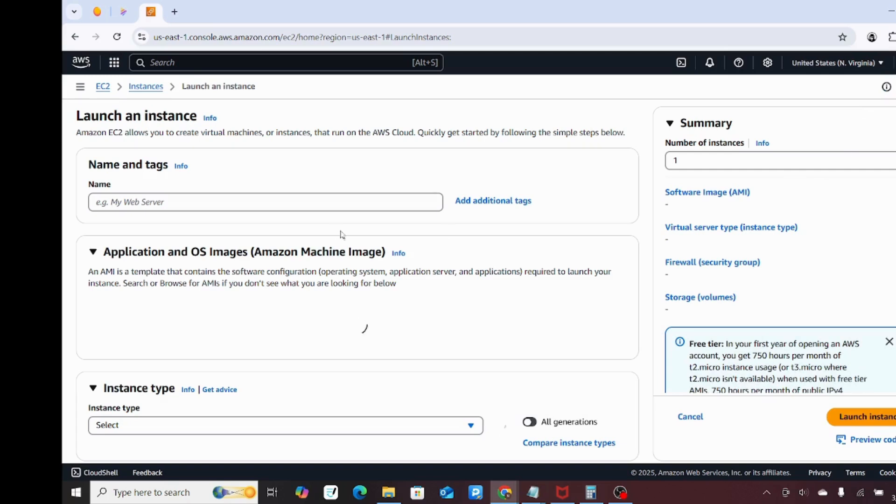
- Name the new instance public-instance and choose Ubuntu as its operating system image
click(278, 203)
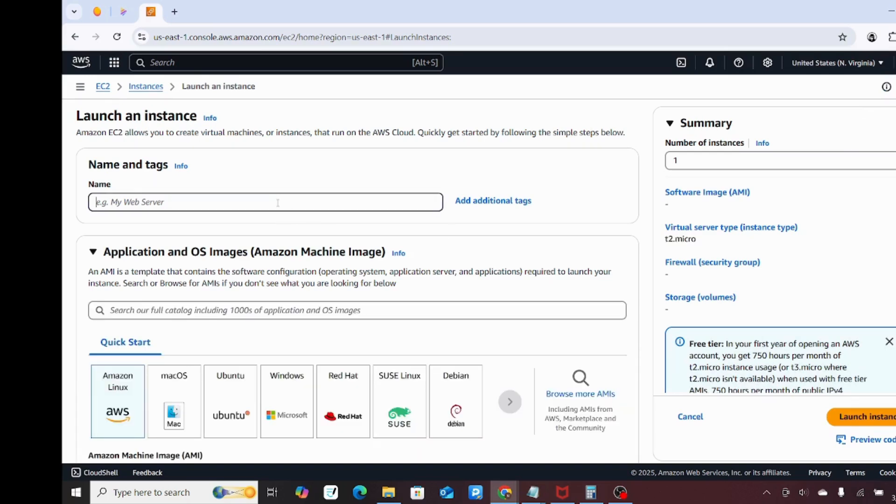
text(public-instanc)
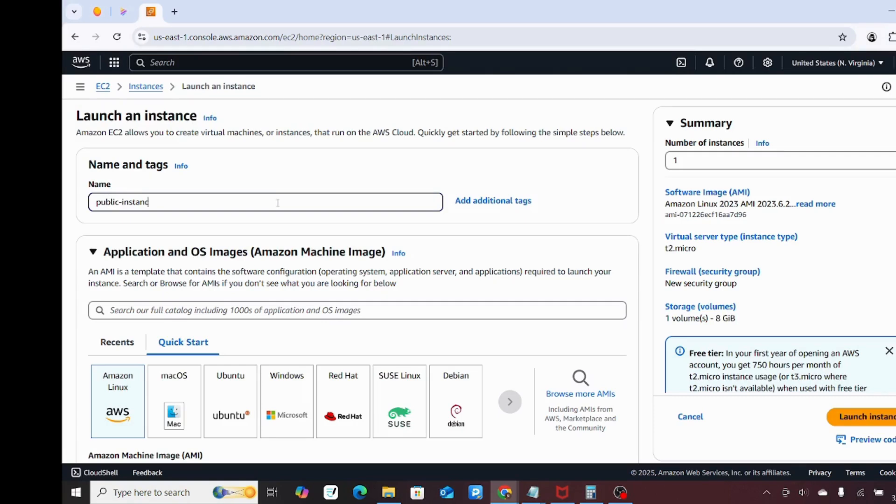
click(230, 400)
click(230, 401)
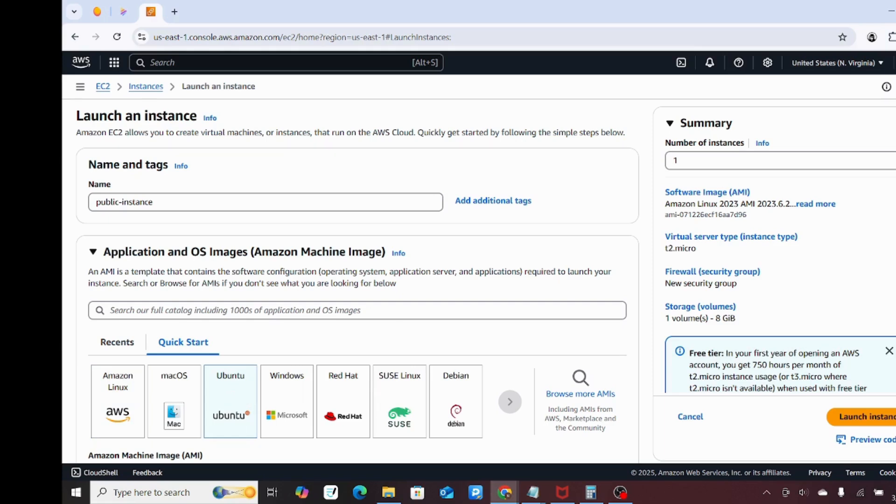
- Select the existing test-demo-key-pair as the instance's login key pair
scroll(357, 280, down, 5)
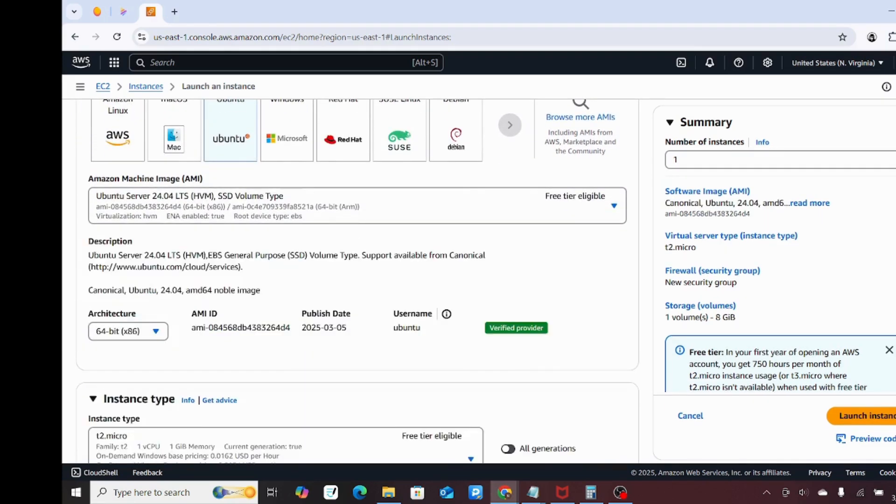
scroll(358, 280, down, 1)
scroll(358, 280, up, 1)
scroll(358, 280, down, 1)
scroll(357, 280, down, 2)
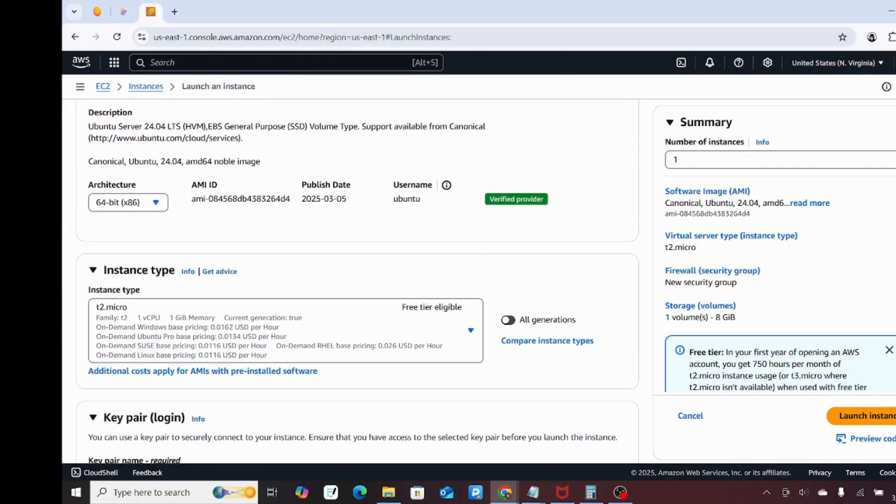
scroll(430, 363, down, 2)
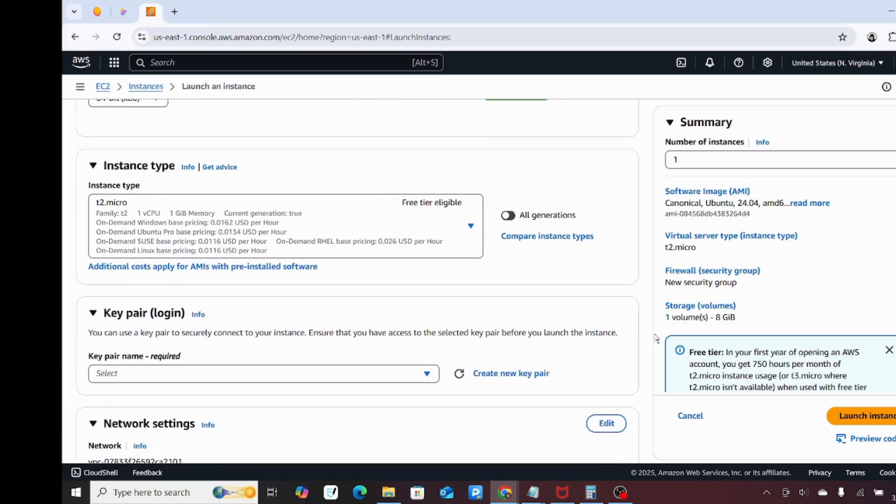
click(427, 375)
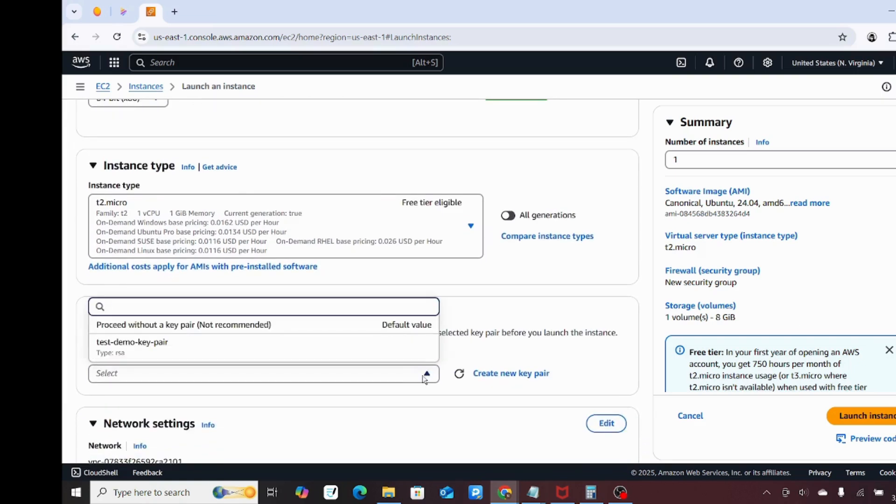
click(382, 358)
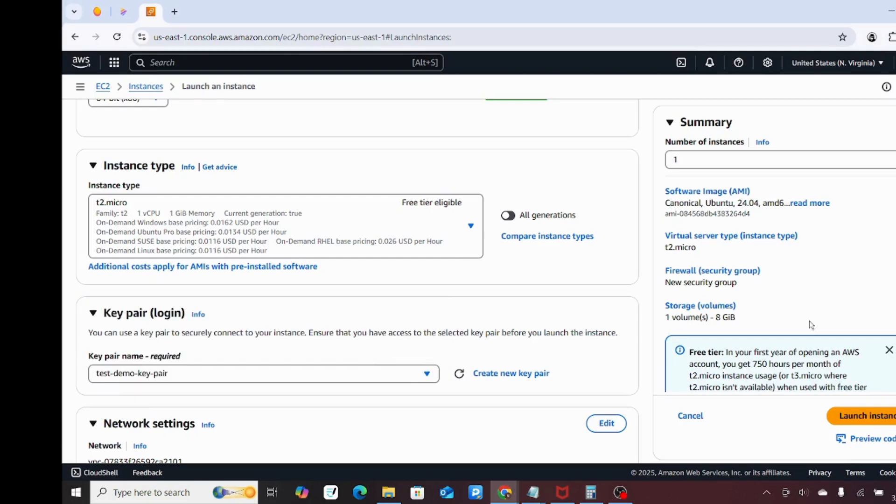
- Make the instance's network settings editable and choose my-vpc-demo (12.0.0.0/16) as the VPC
scroll(358, 282, down, 3)
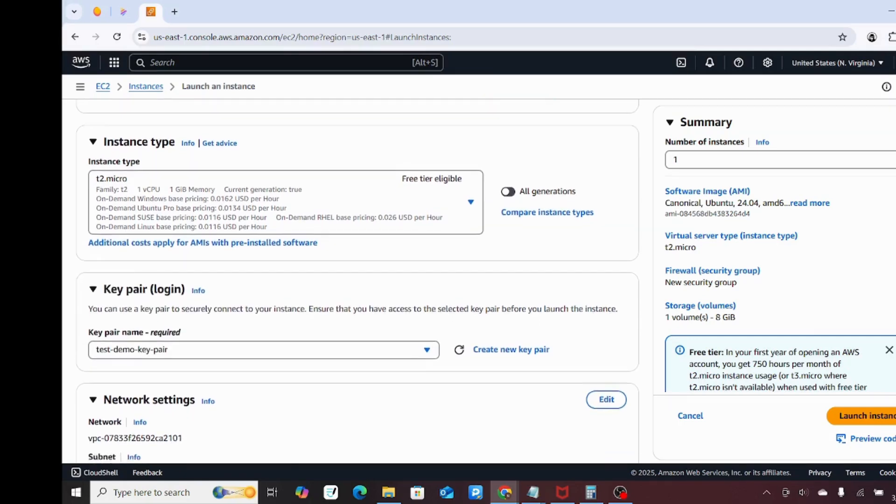
scroll(358, 282, down, 2)
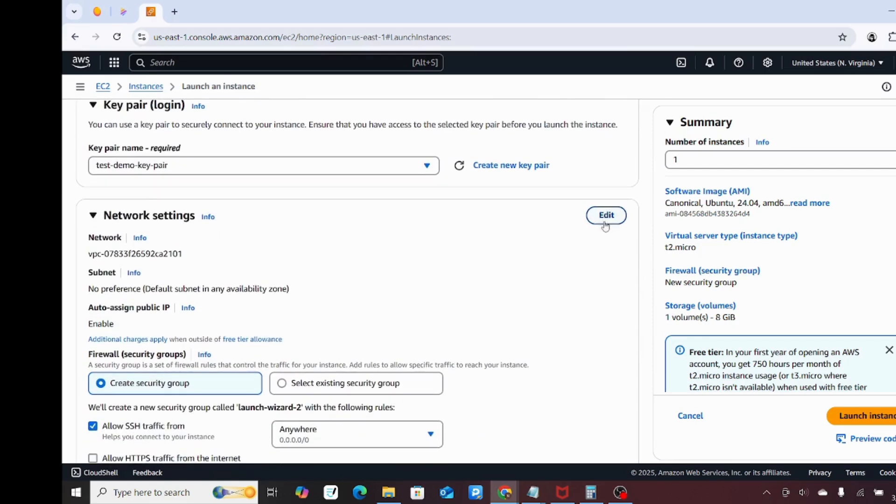
click(603, 218)
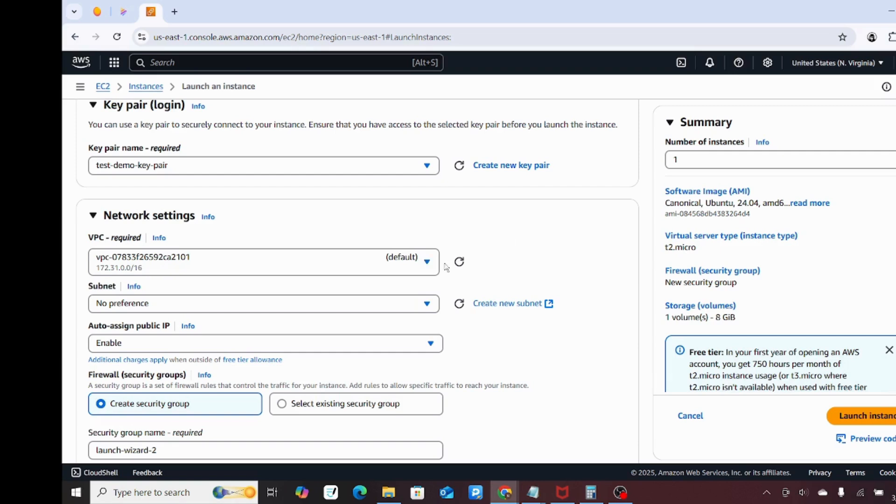
click(427, 262)
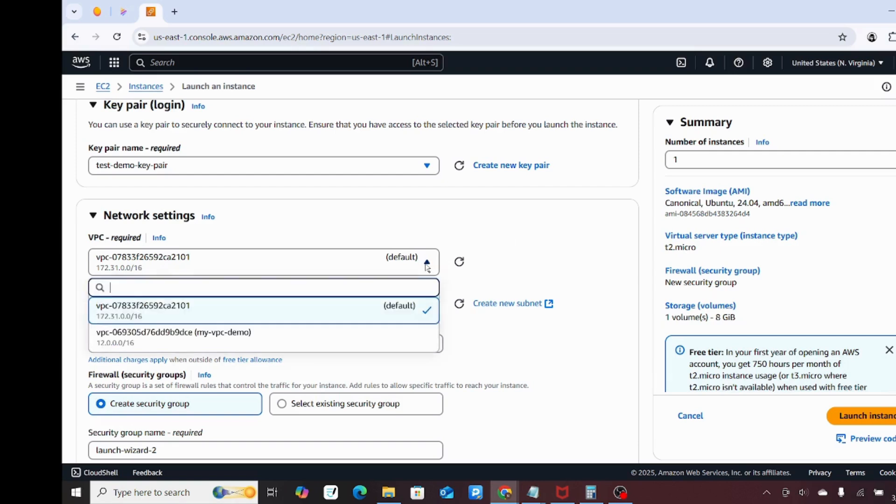
click(391, 343)
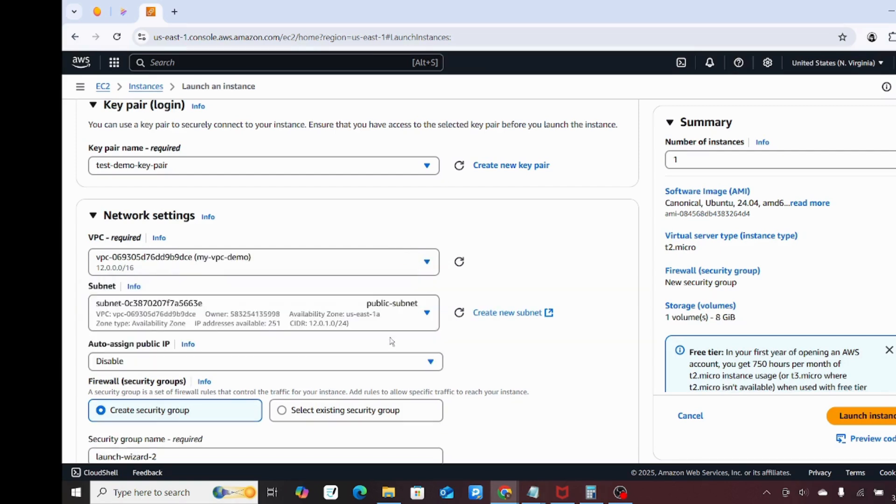
- Choose public-subnet as the instance's subnet and enable automatic assignment of a public IP
click(428, 318)
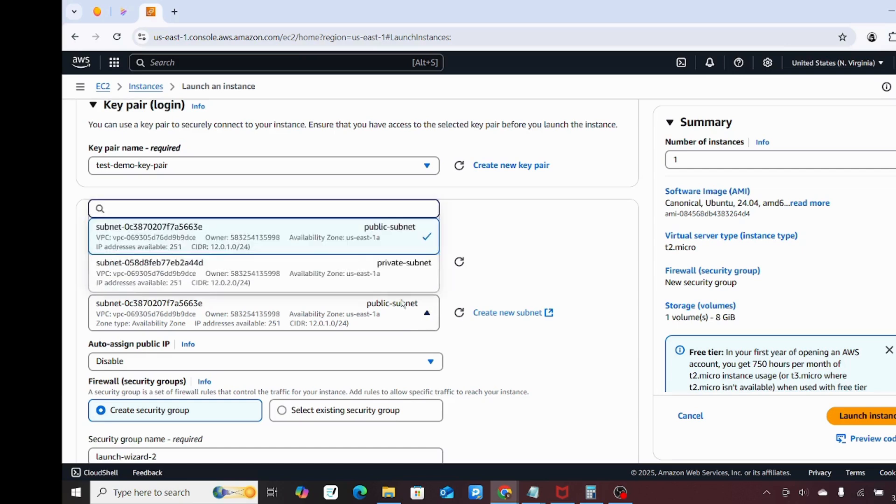
click(357, 237)
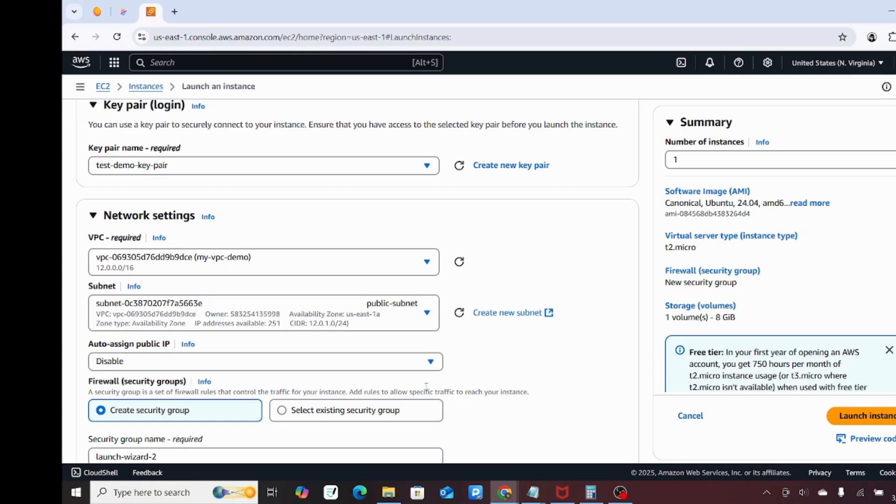
click(431, 362)
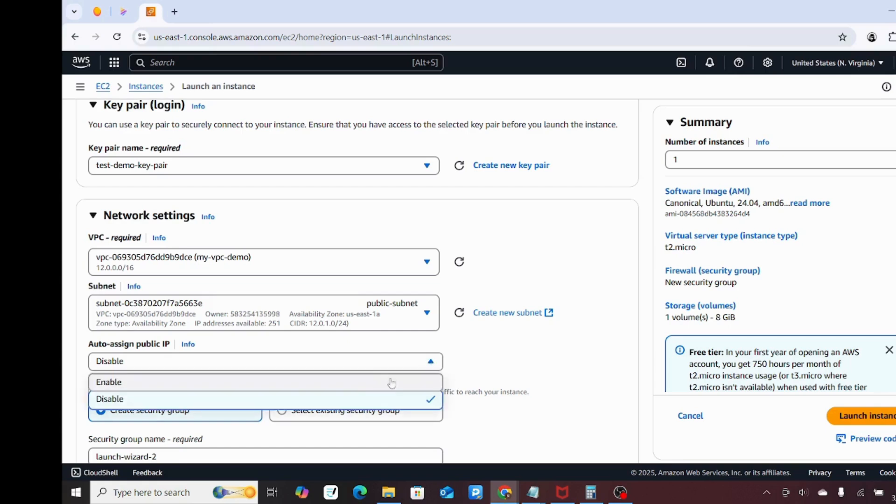
click(373, 390)
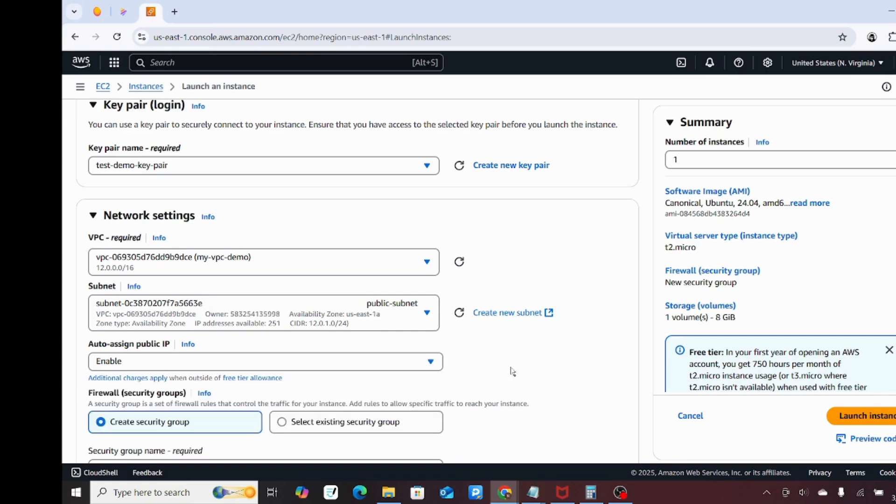
- Set both the name and the description of the new security group to demo-SG
scroll(357, 280, down, 5)
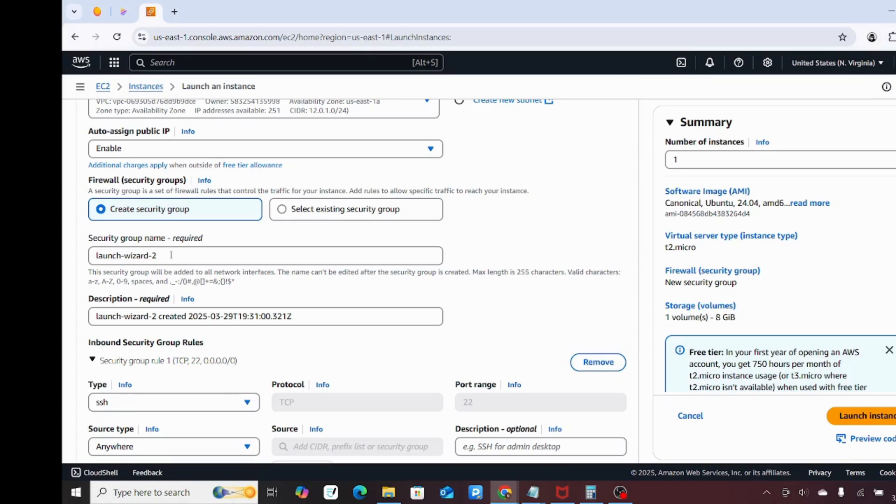
drag(170, 254, 82, 256)
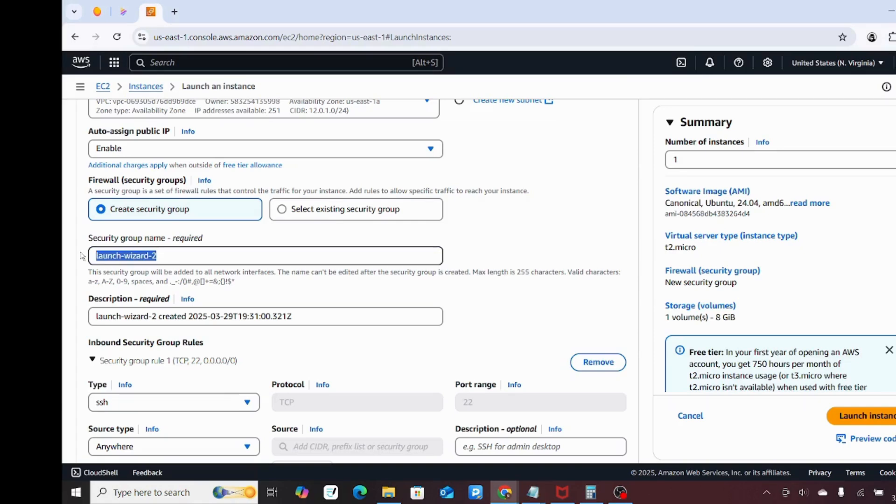
text(demo-SG)
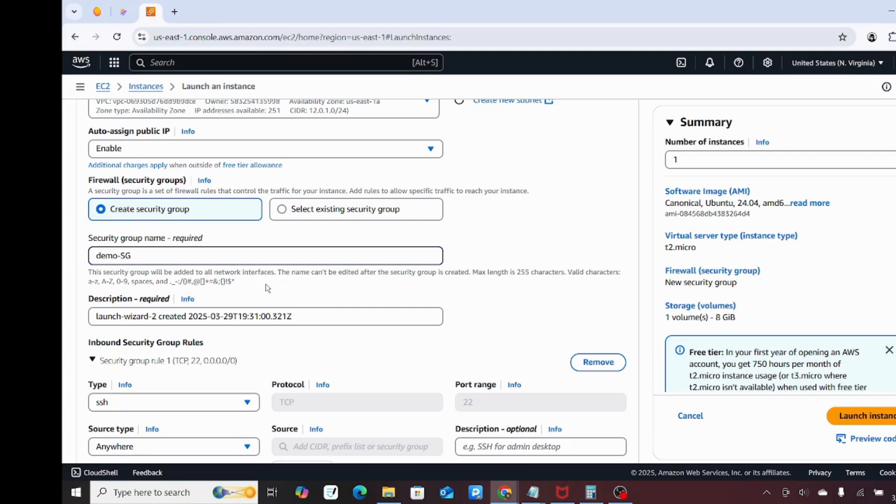
drag(235, 260, 95, 258)
key(ctrl+c)
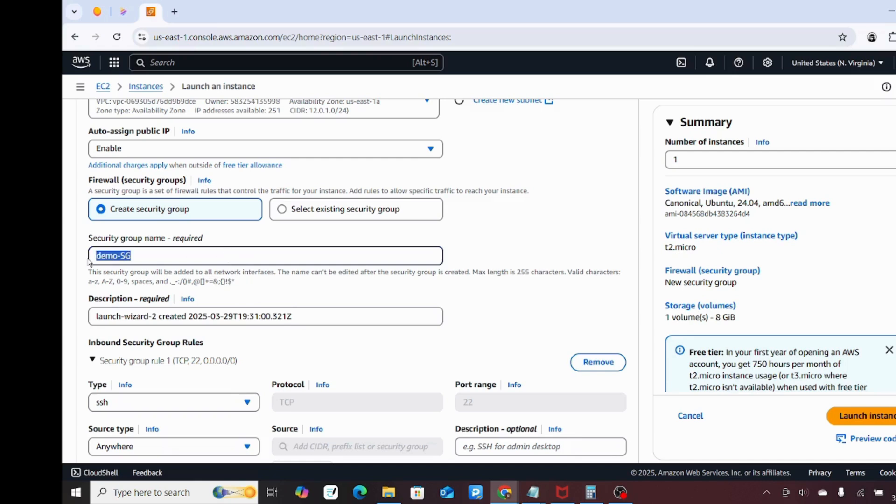
triple_click(175, 320)
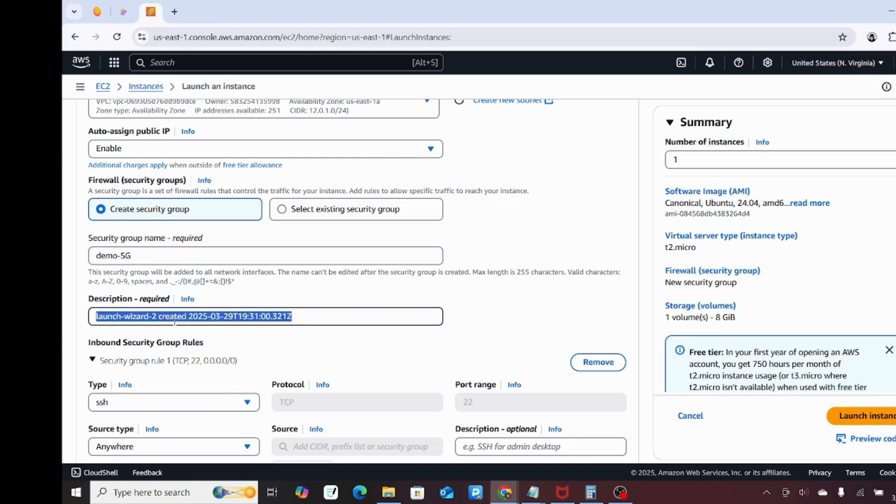
key(ctrl+v)
click(286, 356)
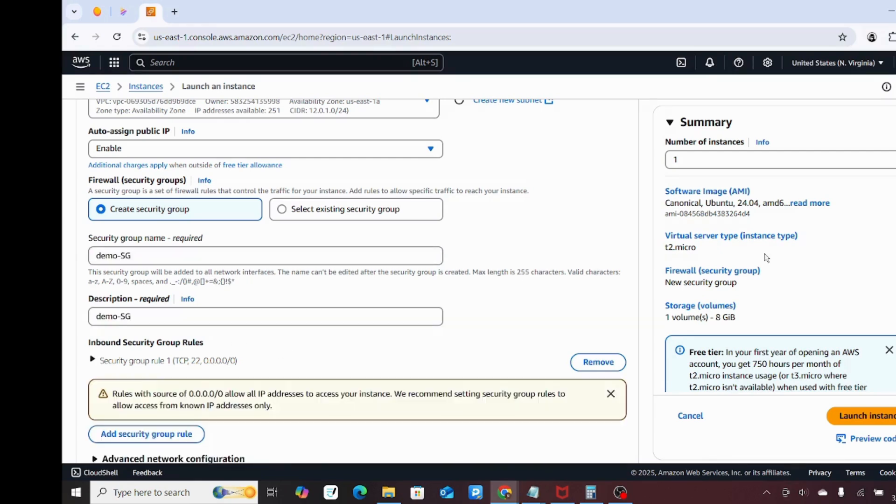
- Review the instance's inbound security group rules, storage configuration and network settings before launching
scroll(357, 280, down, 3)
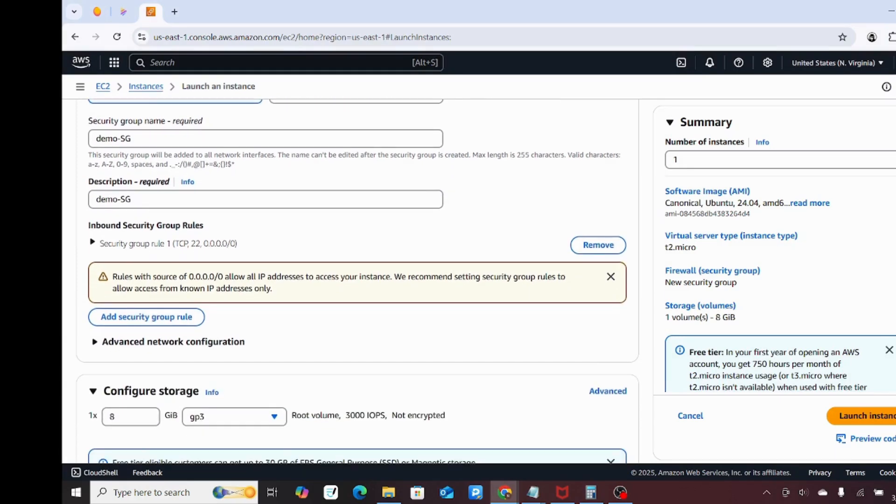
scroll(357, 280, down, 2)
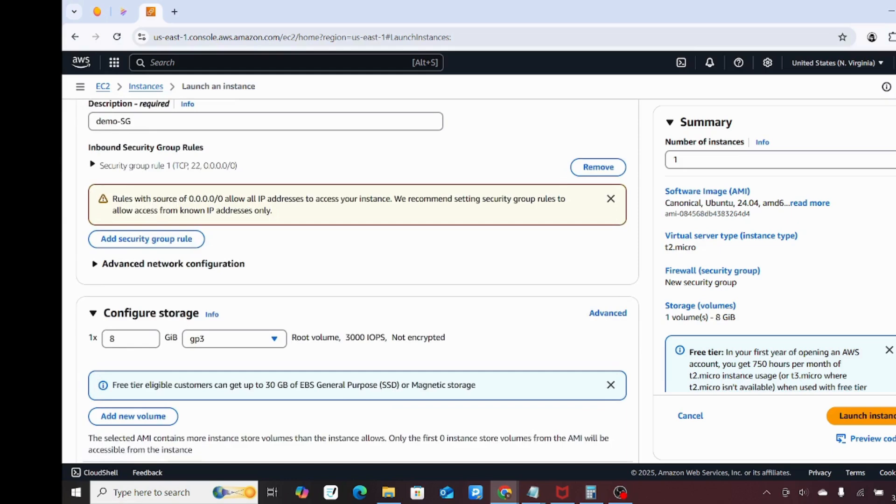
scroll(357, 280, up, 2)
scroll(357, 280, down, 2)
scroll(357, 280, down, 3)
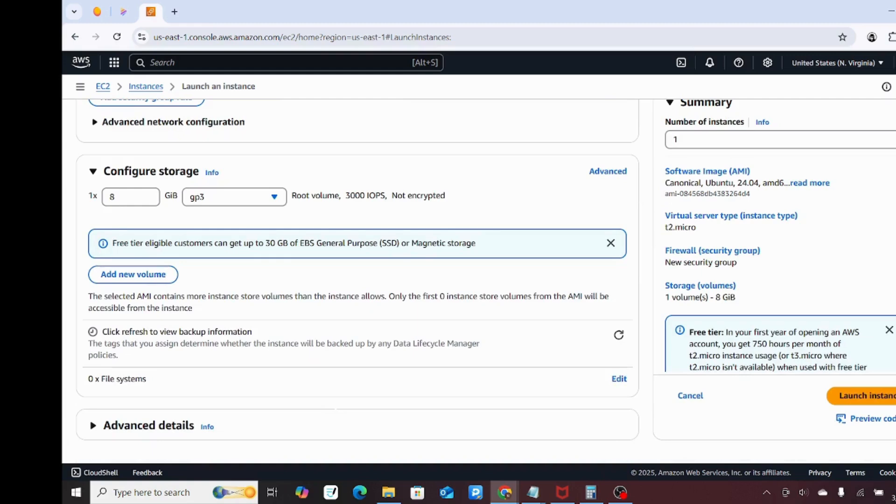
scroll(357, 280, up, 6)
scroll(357, 280, up, 5)
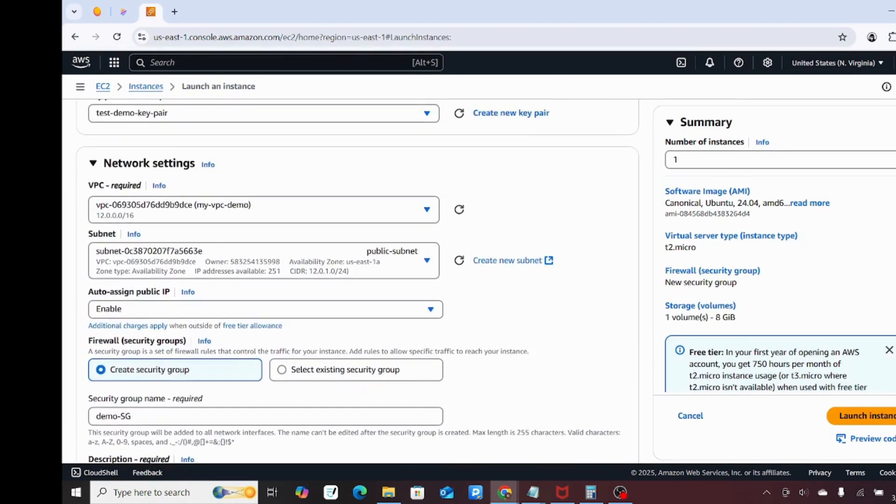
scroll(357, 280, up, 1)
scroll(357, 281, down, 3)
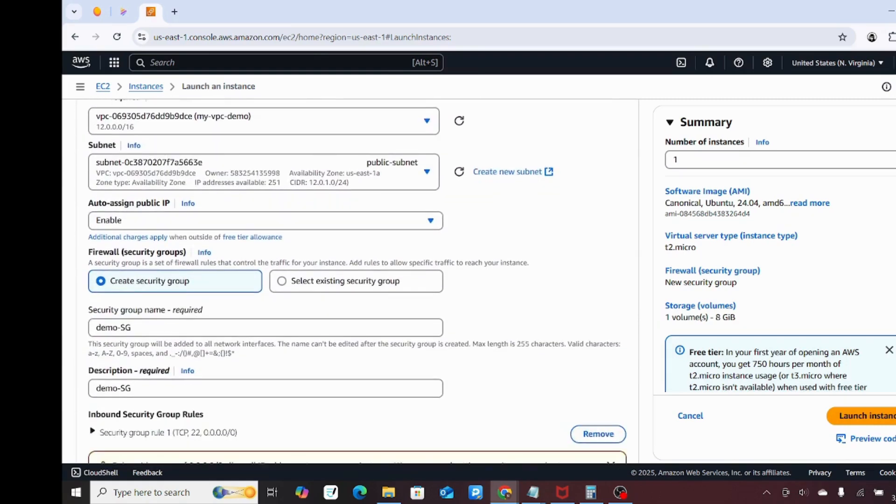
scroll(357, 280, down, 1)
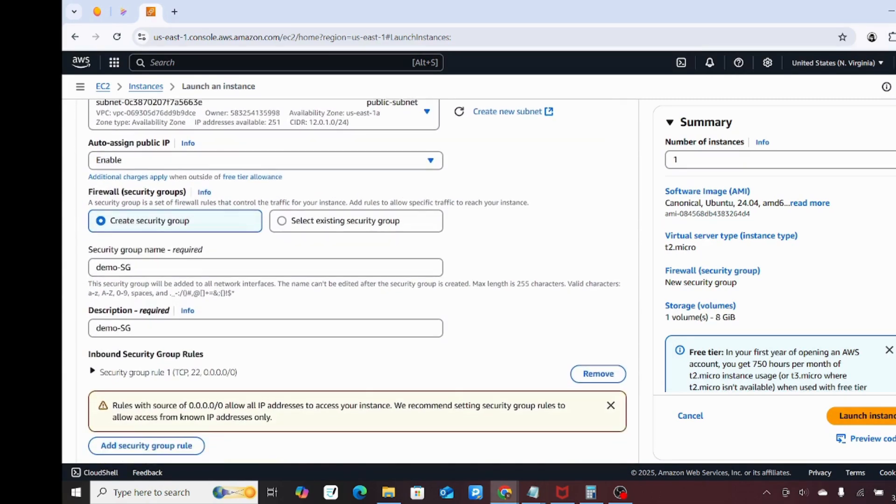
scroll(357, 280, down, 1)
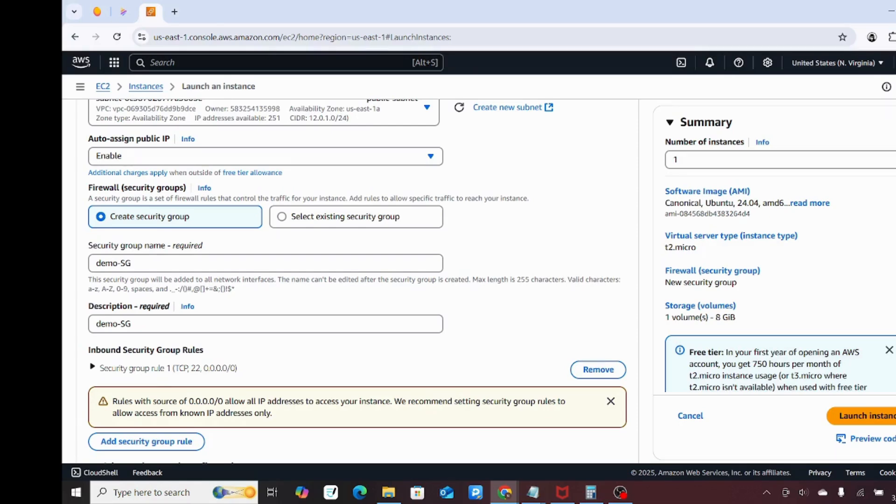
scroll(357, 280, down, 2)
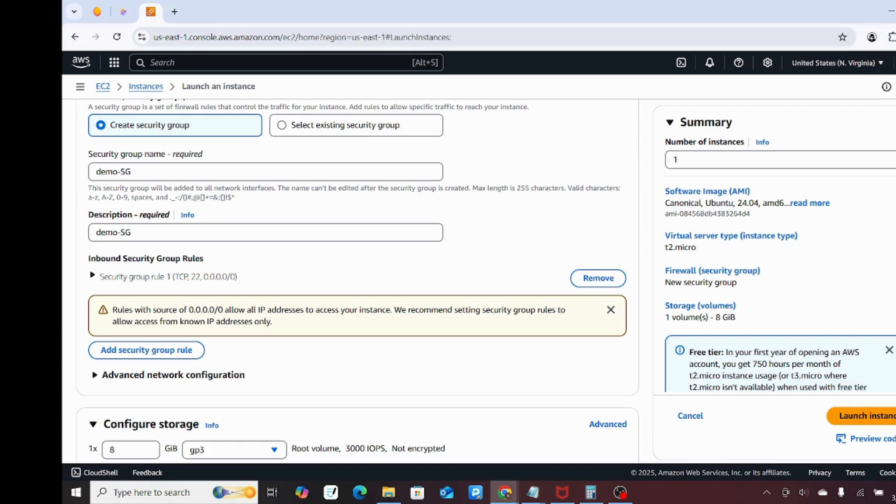
- Examine the storage configuration and the advanced details of the new instance, from the domain join directory down to the user data
scroll(357, 280, down, 4)
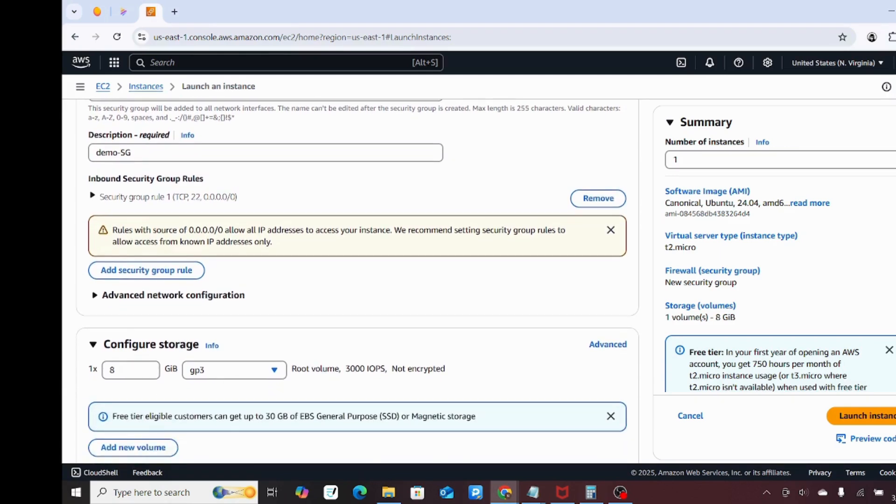
scroll(357, 280, down, 1)
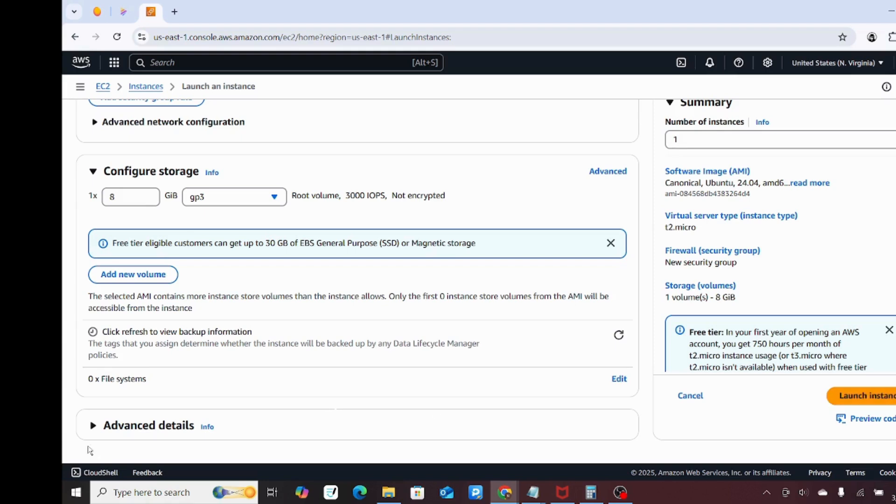
click(95, 427)
click(97, 431)
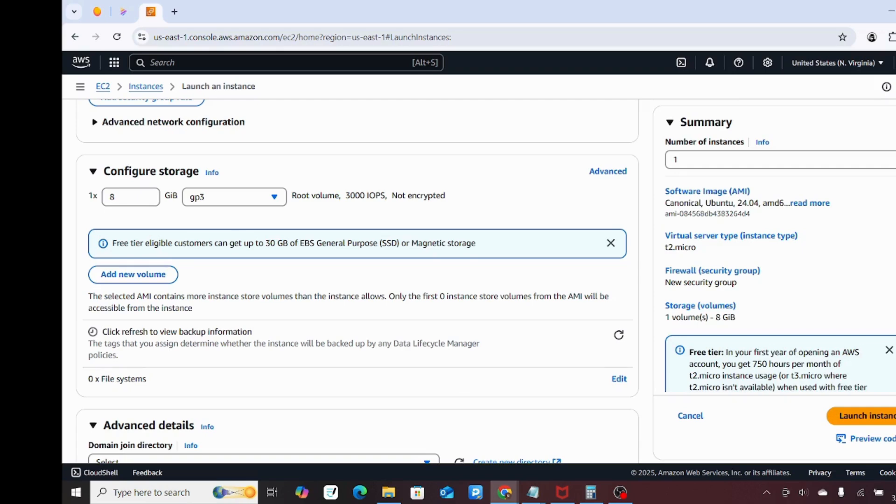
scroll(358, 282, down, 10)
scroll(358, 282, down, 12)
scroll(358, 282, down, 10)
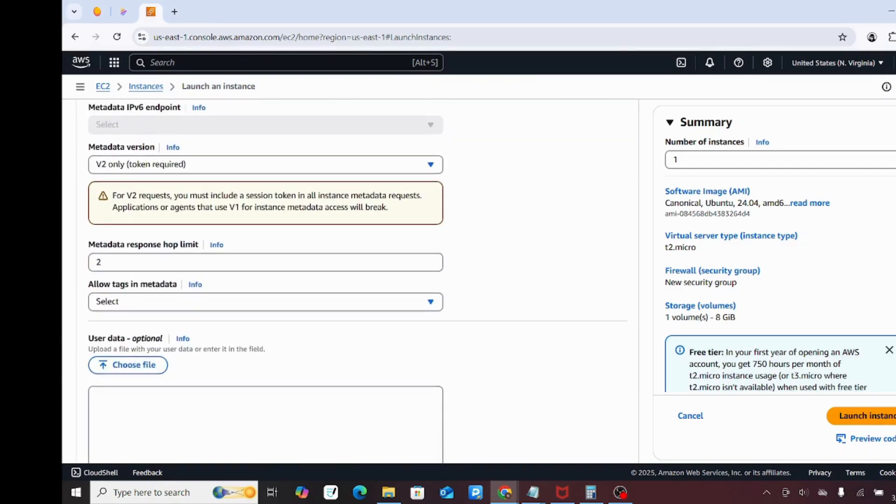
scroll(358, 282, up, 20)
scroll(539, 348, up, 4)
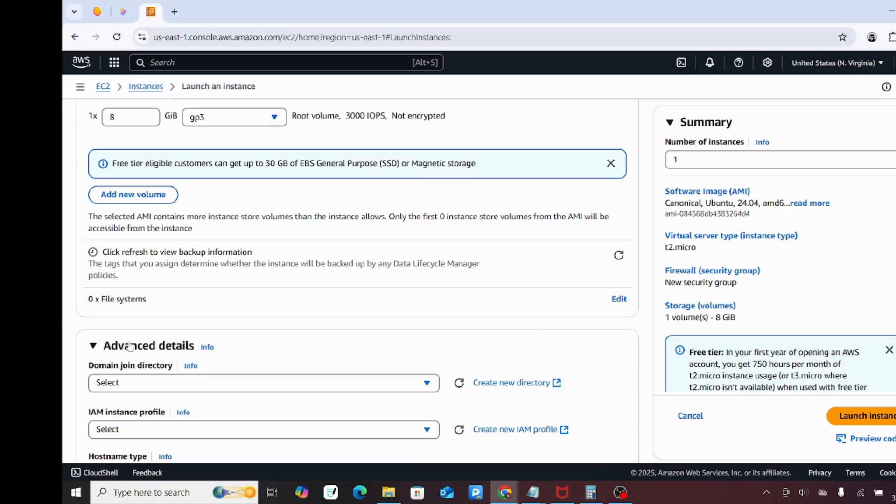
click(133, 347)
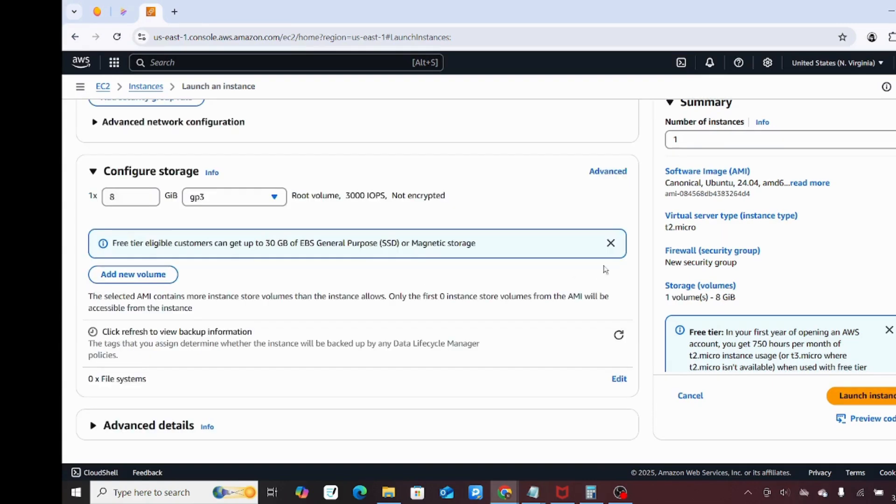
- Expand the first inbound rule of the demo-SG security group and check its type and source type
scroll(358, 282, up, 5)
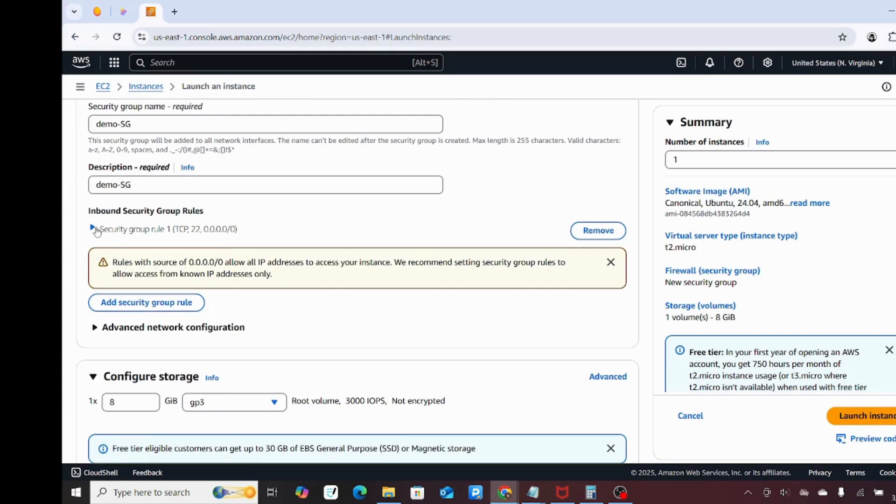
click(93, 228)
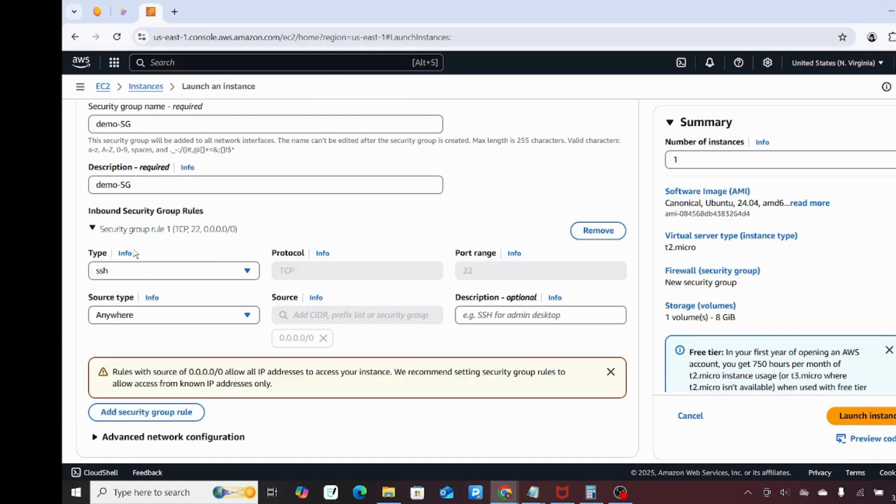
click(116, 277)
click(115, 275)
click(164, 318)
click(163, 318)
scroll(357, 283, up, 3)
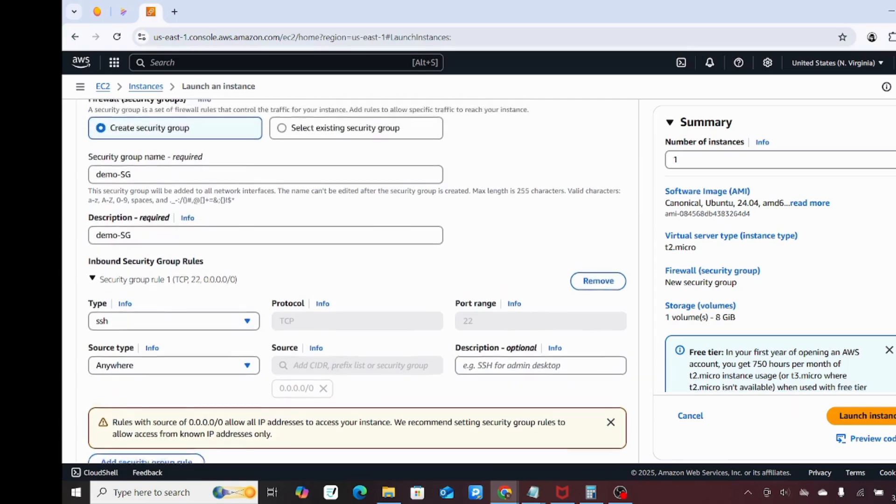
- Look over the remaining launch configuration up to the instance name and launch public-instance
scroll(358, 280, down, 7)
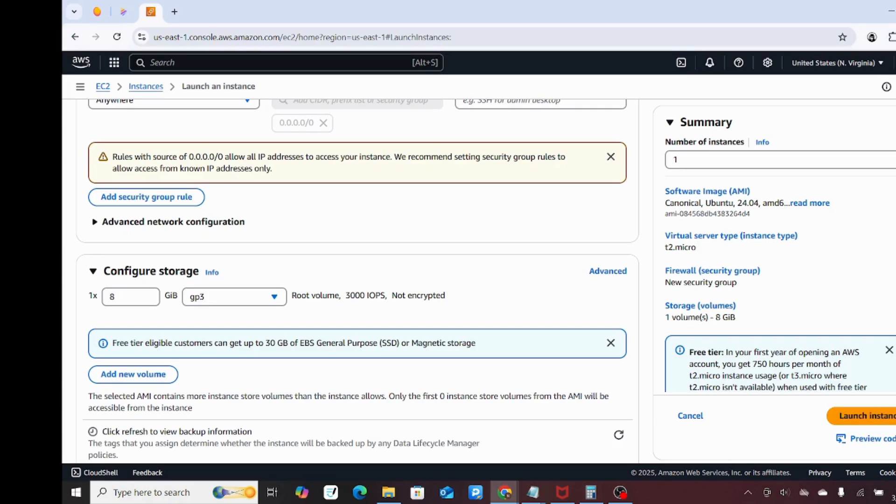
scroll(358, 280, up, 10)
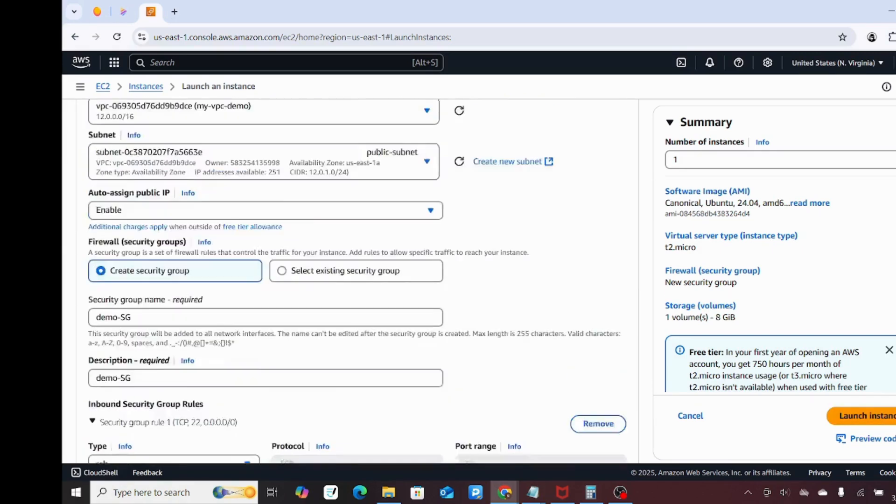
scroll(507, 348, up, 1)
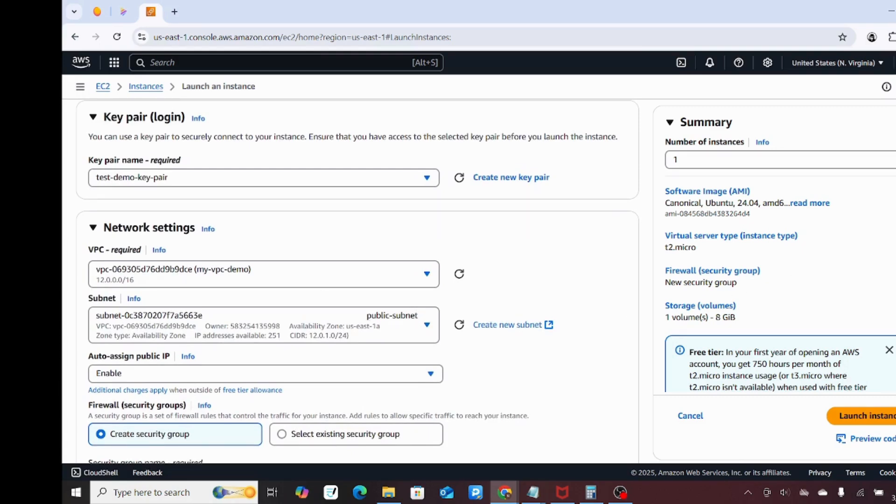
scroll(357, 278, up, 10)
scroll(713, 147, up, 7)
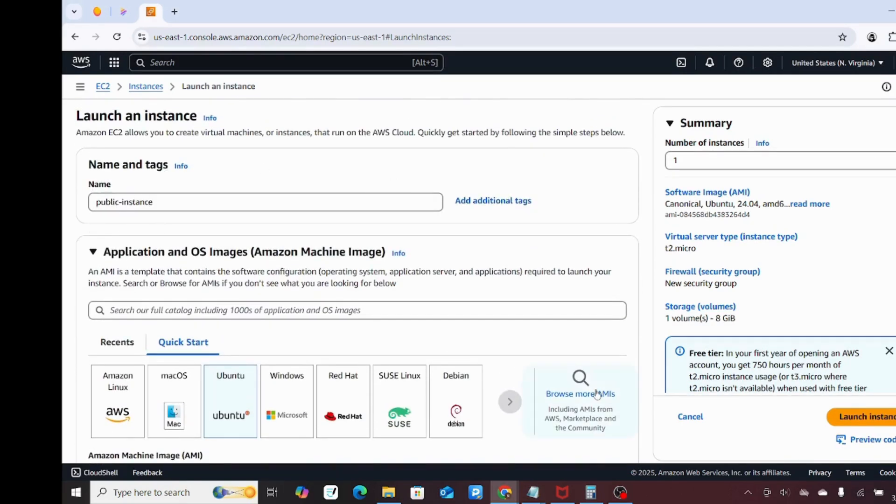
click(877, 420)
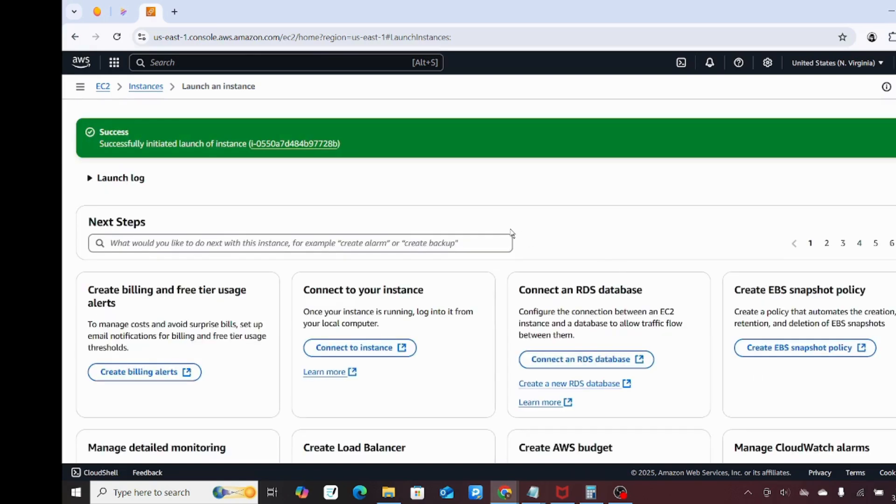
- Start another instance launch from the instances list and name the new instance private-instance
click(149, 90)
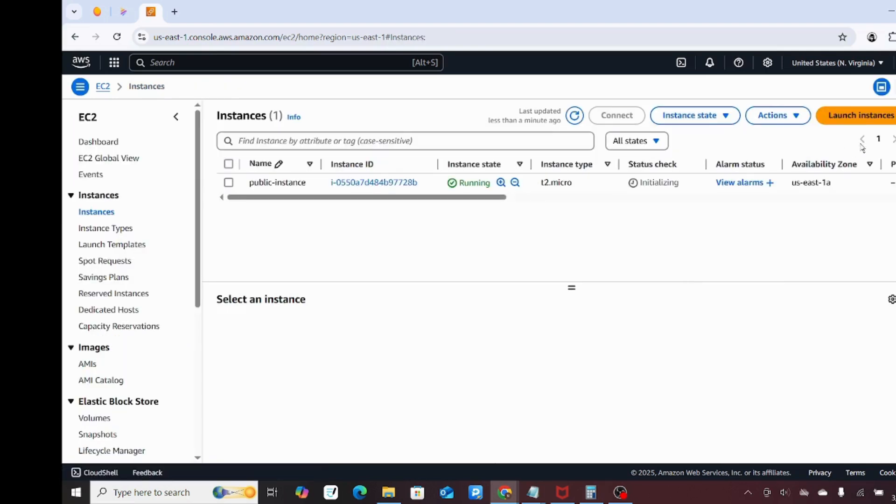
click(866, 120)
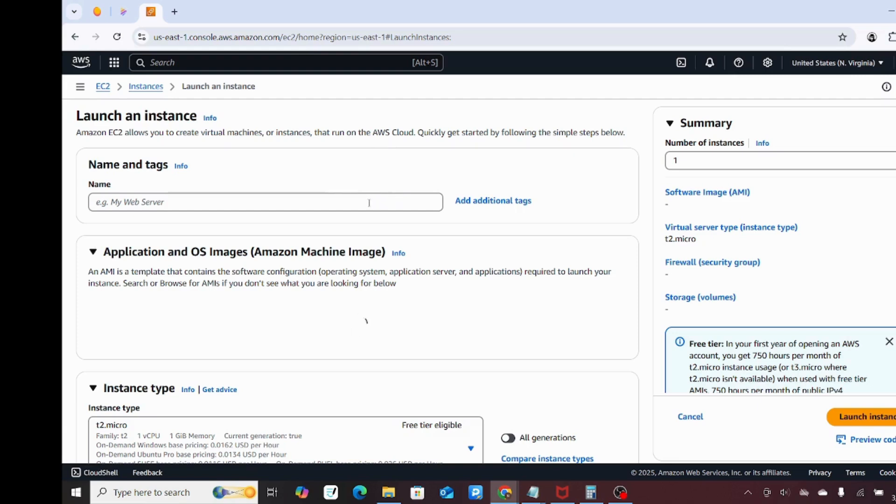
click(348, 201)
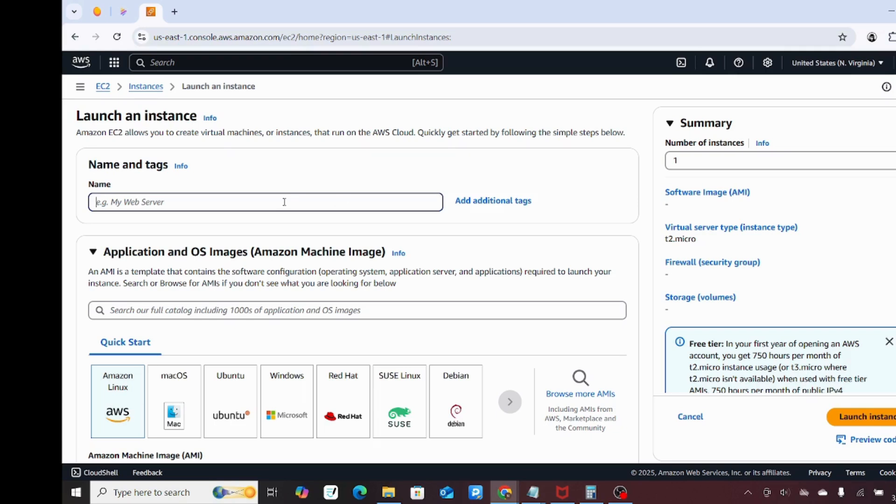
text(pripri)
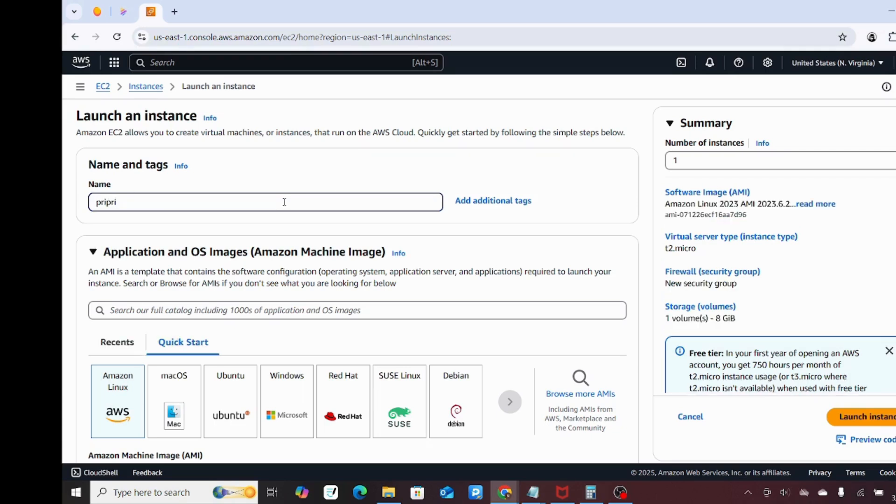
key(BackSpace)
key(BackSpace)
key(BackSpace)
text(vate-instance)
- Choose Ubuntu as the operating system image and test-demo-key-pair as the login key pair for private-instance
click(237, 380)
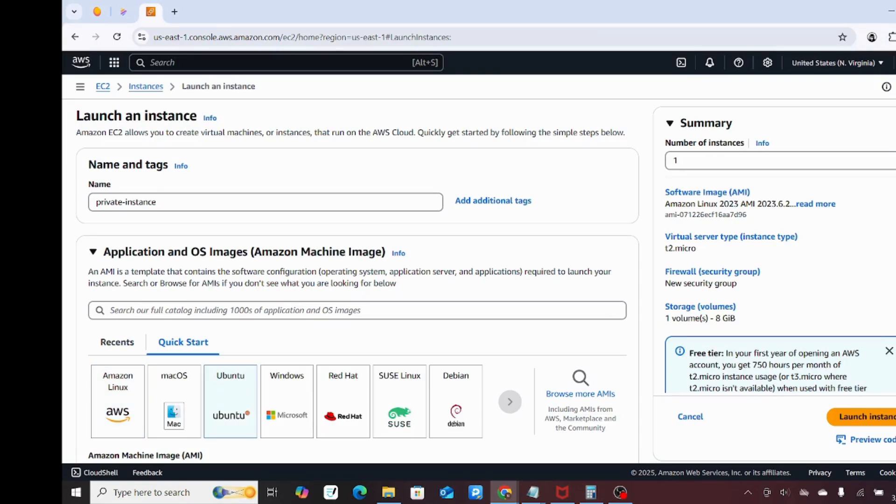
scroll(358, 280, down, 6)
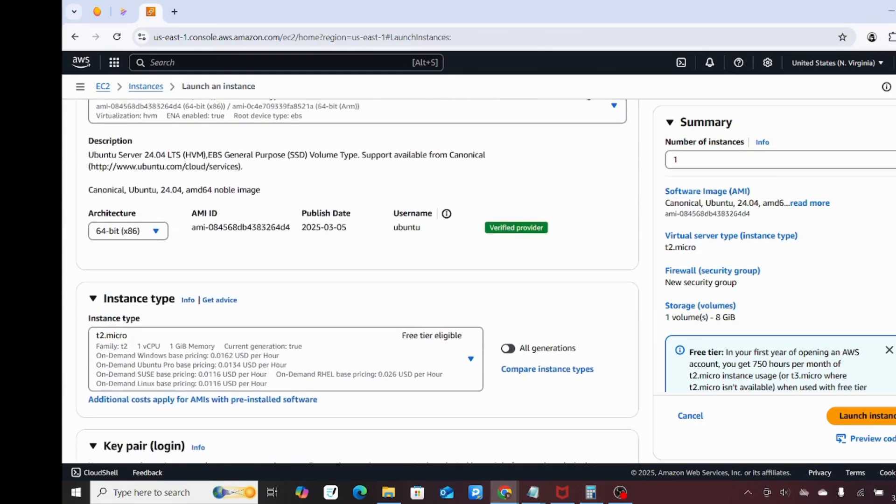
scroll(714, 346, down, 3)
click(426, 344)
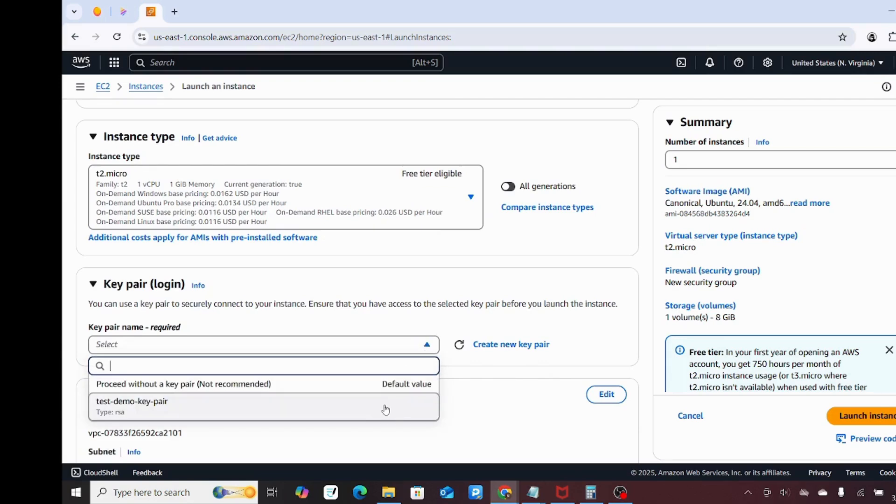
click(386, 410)
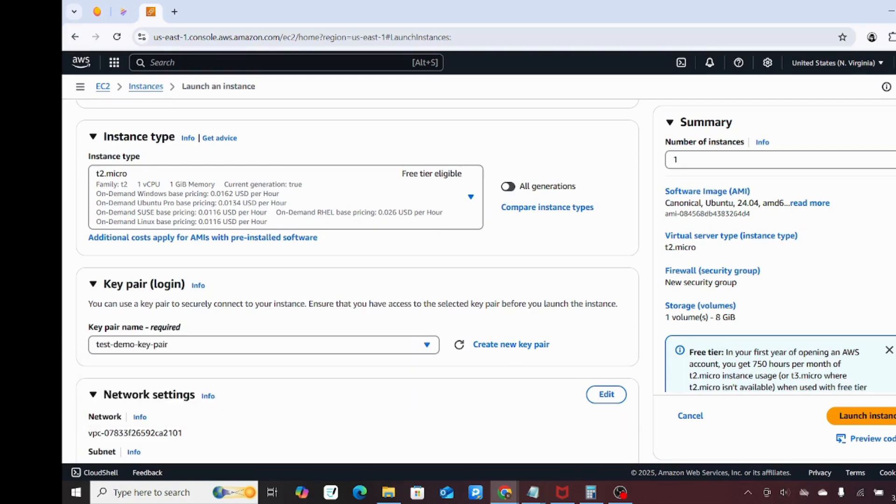
- Make the network settings editable and place the instance in the private-subnet of the my-vpc-demo VPC
scroll(721, 276, down, 3)
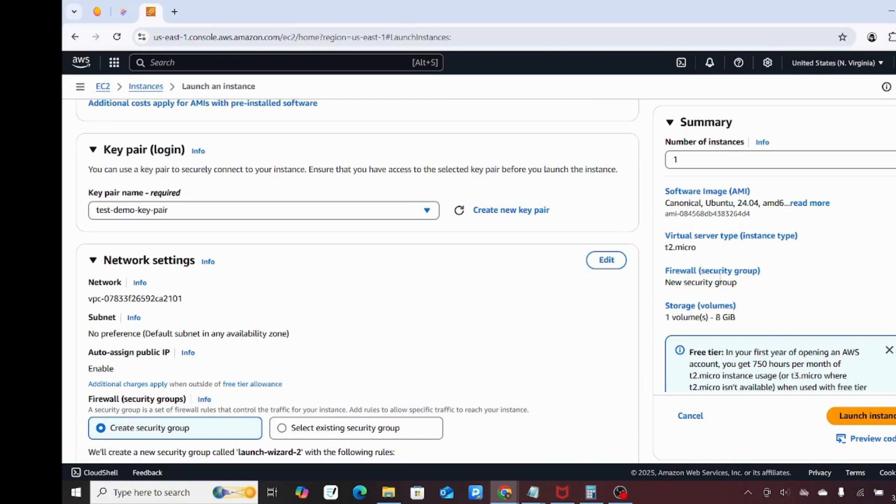
click(606, 260)
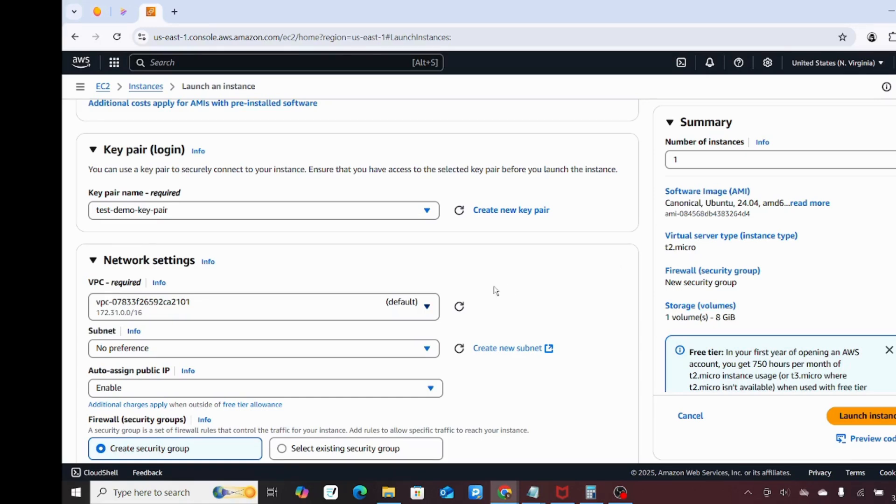
click(418, 312)
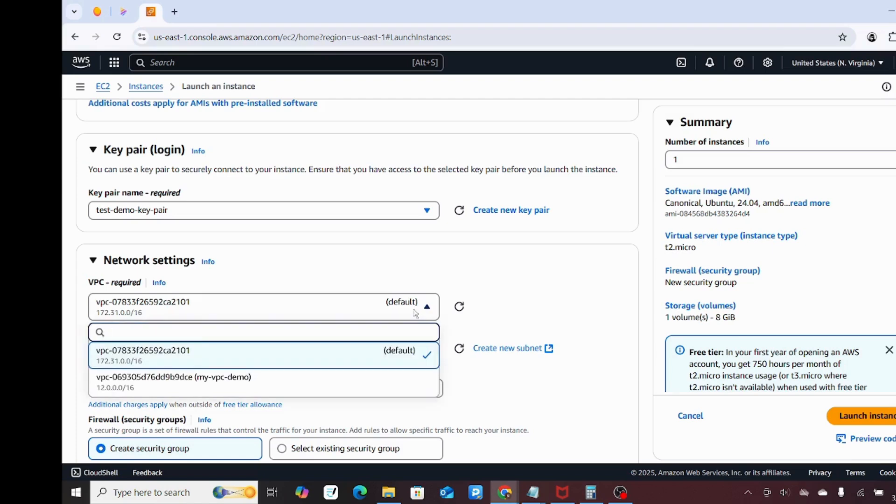
click(371, 378)
click(346, 362)
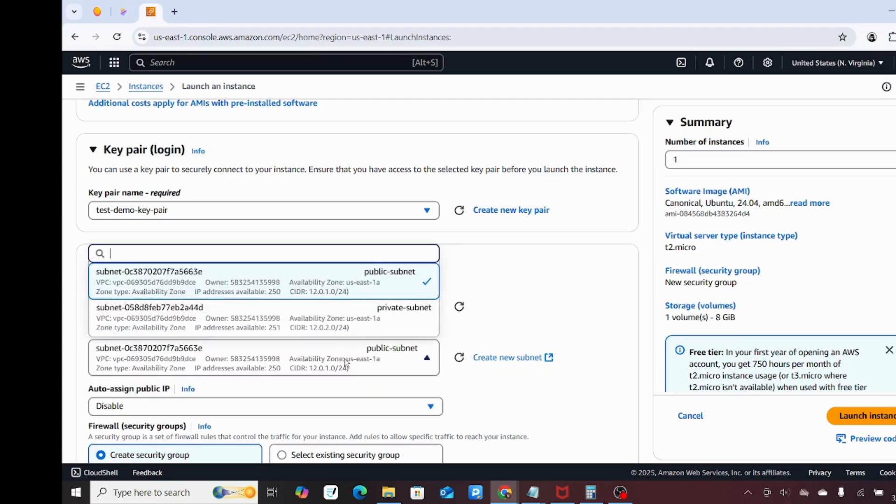
click(352, 327)
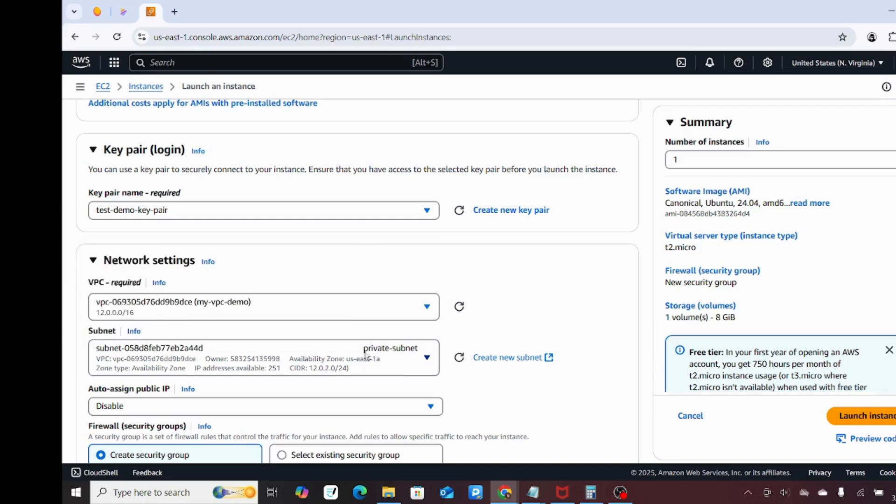
- Use an existing security group for the instance's firewall and select demo-SG
scroll(440, 257, down, 4)
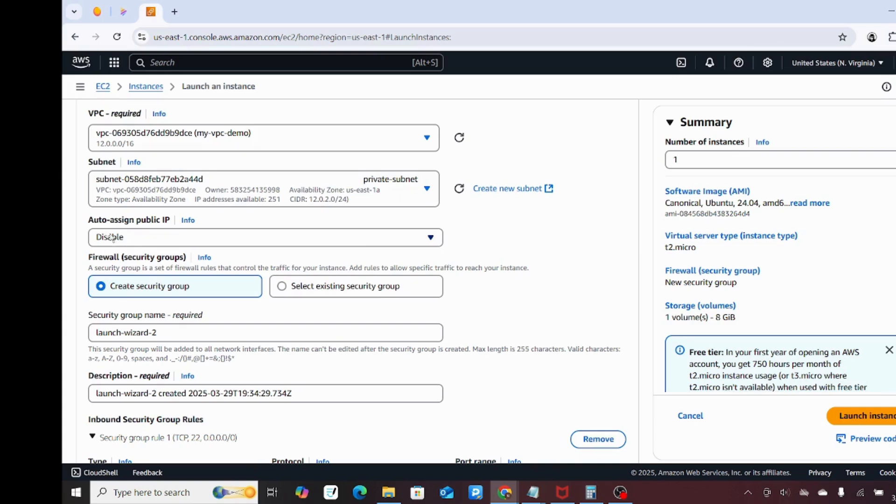
click(286, 292)
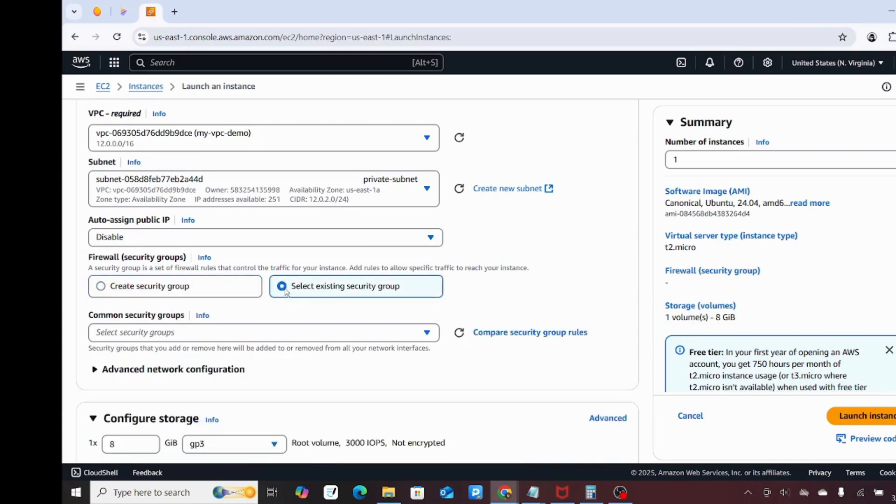
click(264, 334)
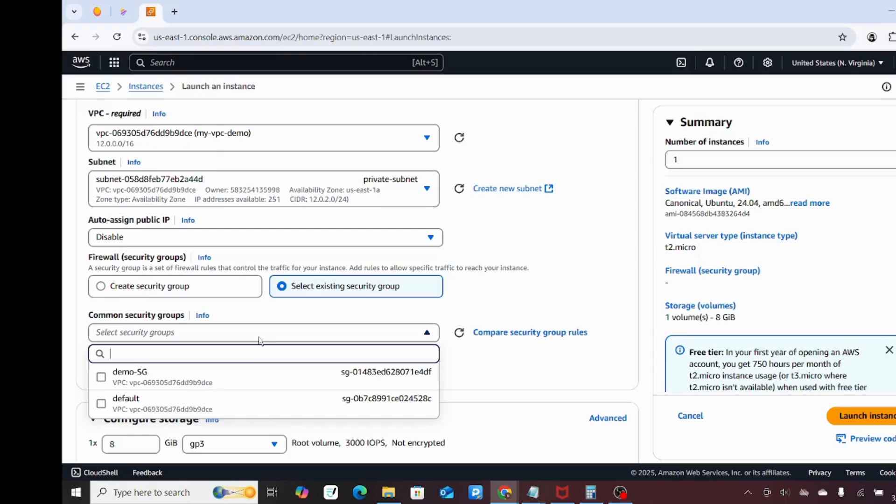
click(250, 376)
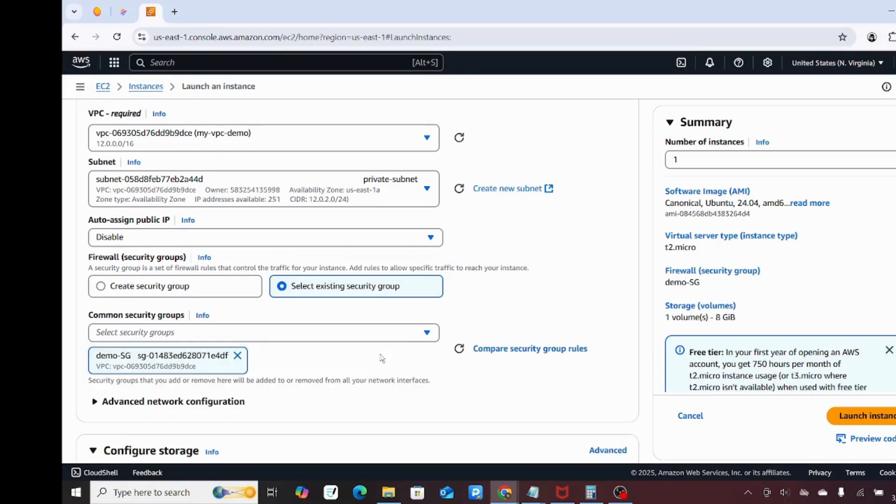
- Check the storage and network settings once more and launch private-instance
scroll(358, 280, down, 5)
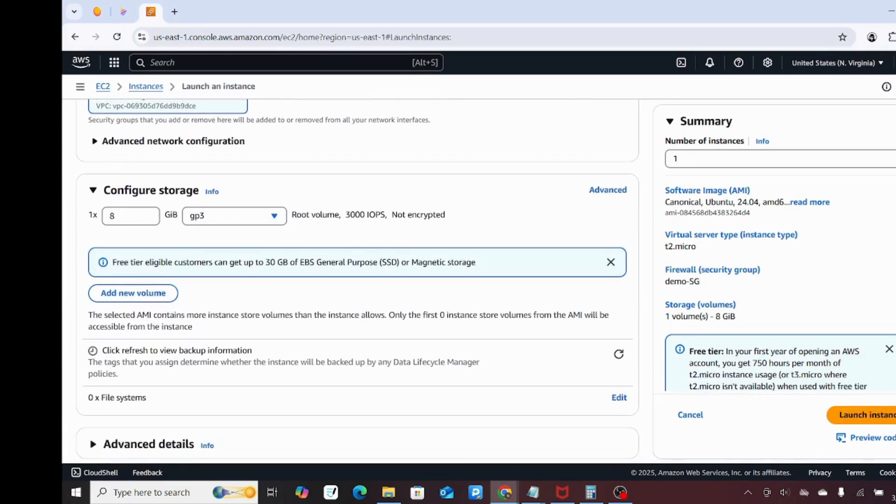
scroll(358, 280, up, 5)
scroll(357, 281, up, 3)
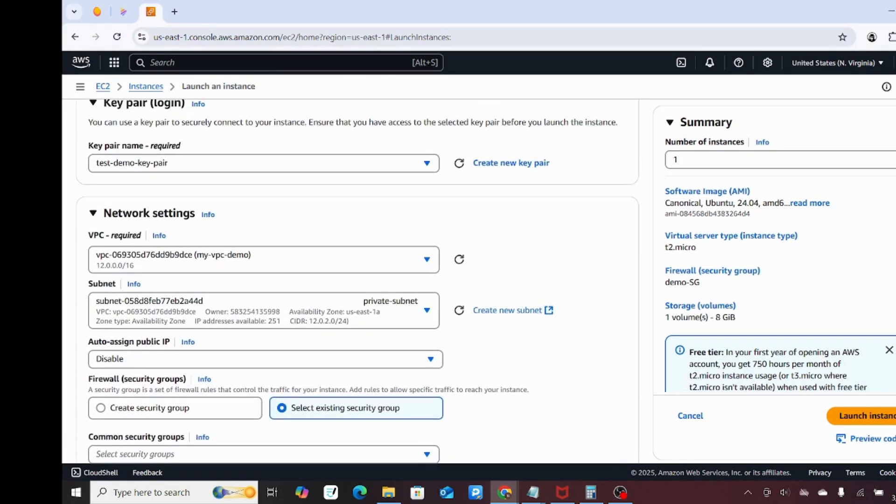
scroll(275, 260, down, 1)
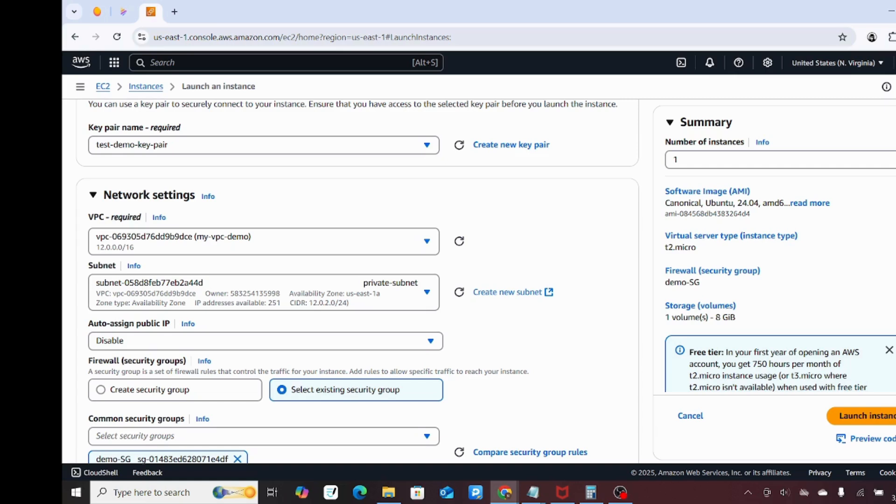
click(876, 420)
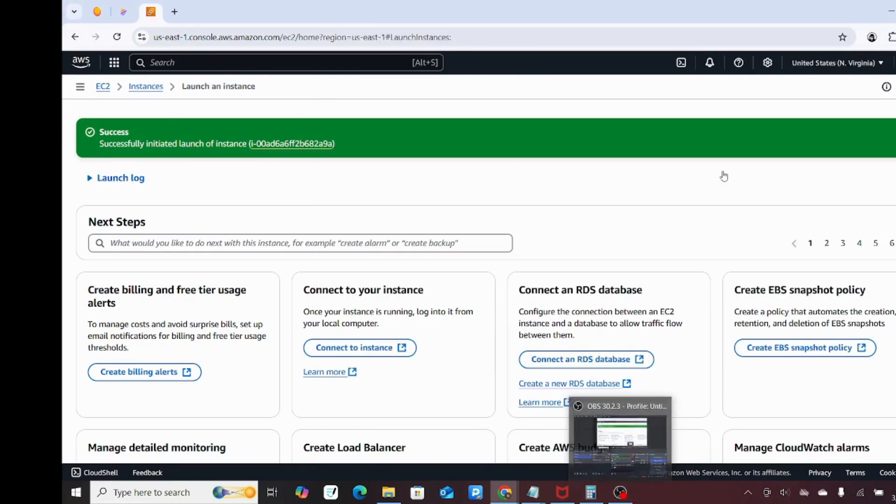
- Check the launch log of the new instance and open a refreshed list of all EC2 instances
click(698, 174)
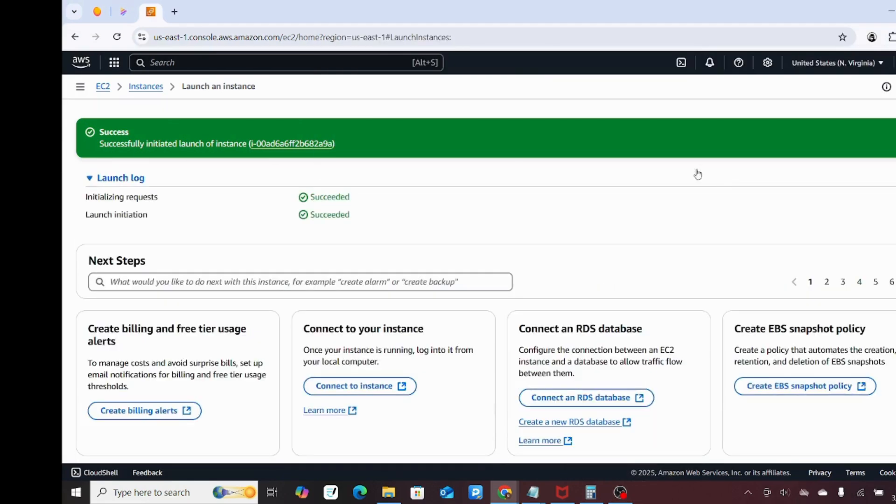
click(155, 89)
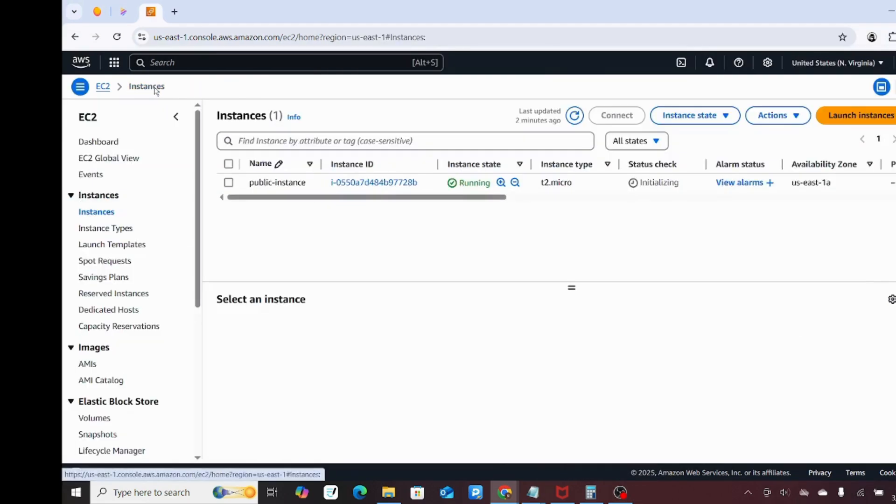
click(575, 116)
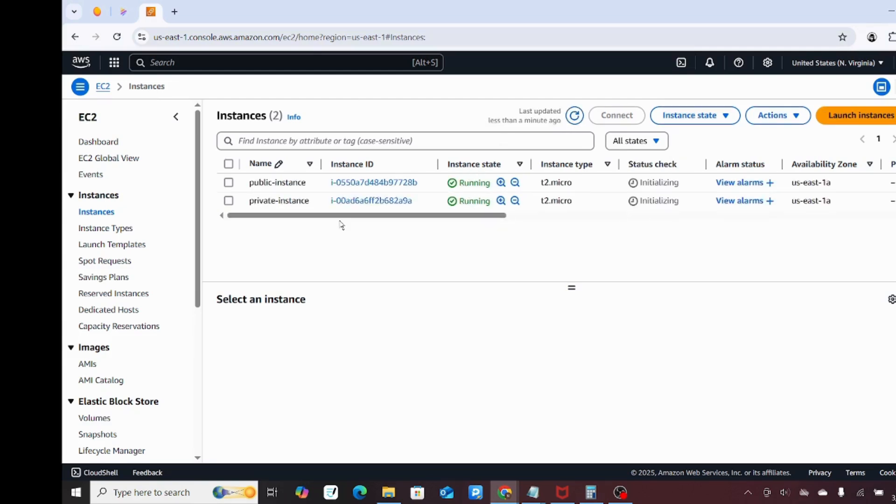
- Examine the public and private IPv4 addresses in the instance summaries of private-instance and public-instance
click(281, 206)
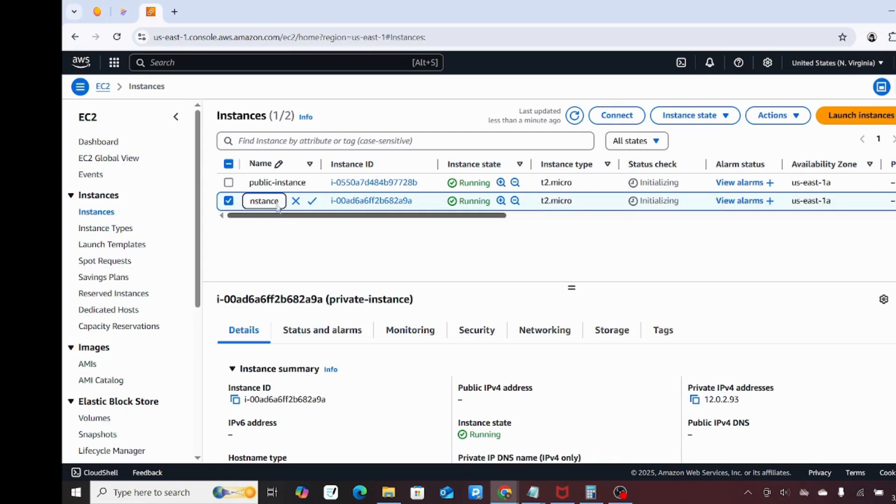
click(367, 202)
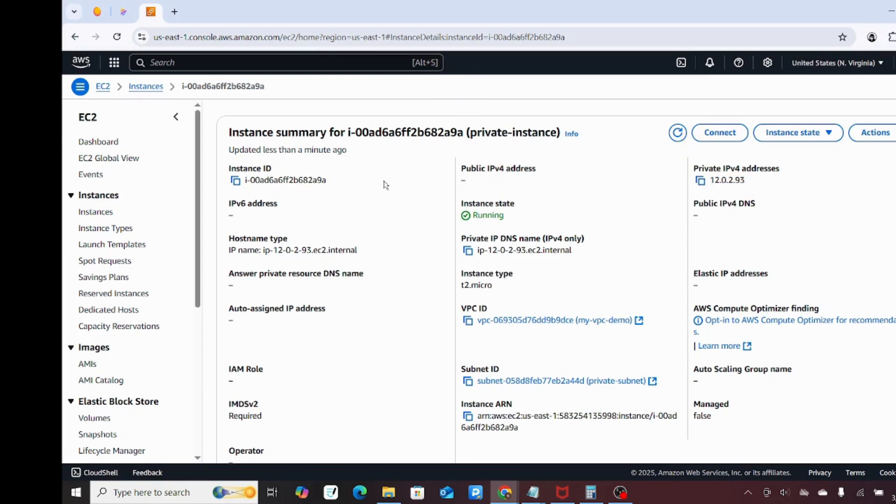
click(134, 88)
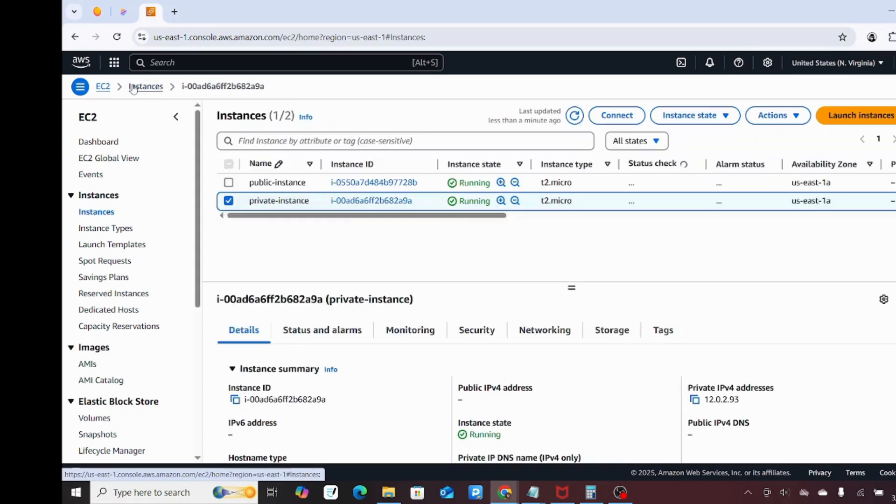
click(343, 183)
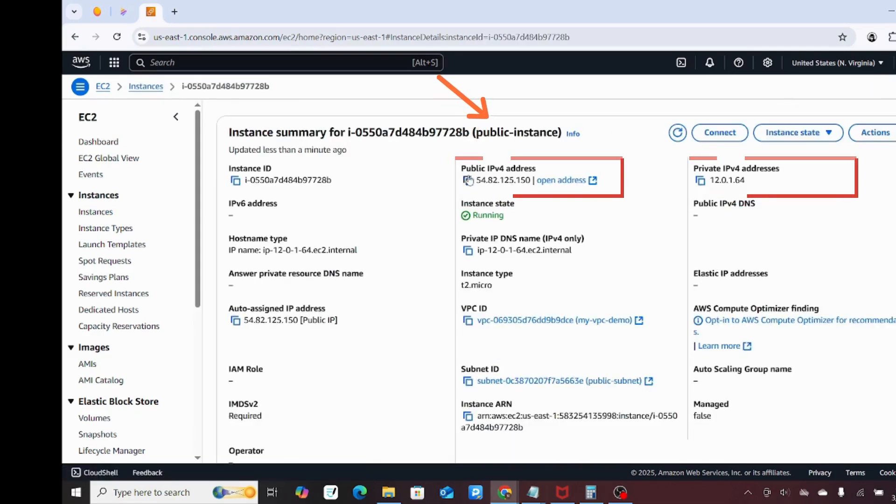